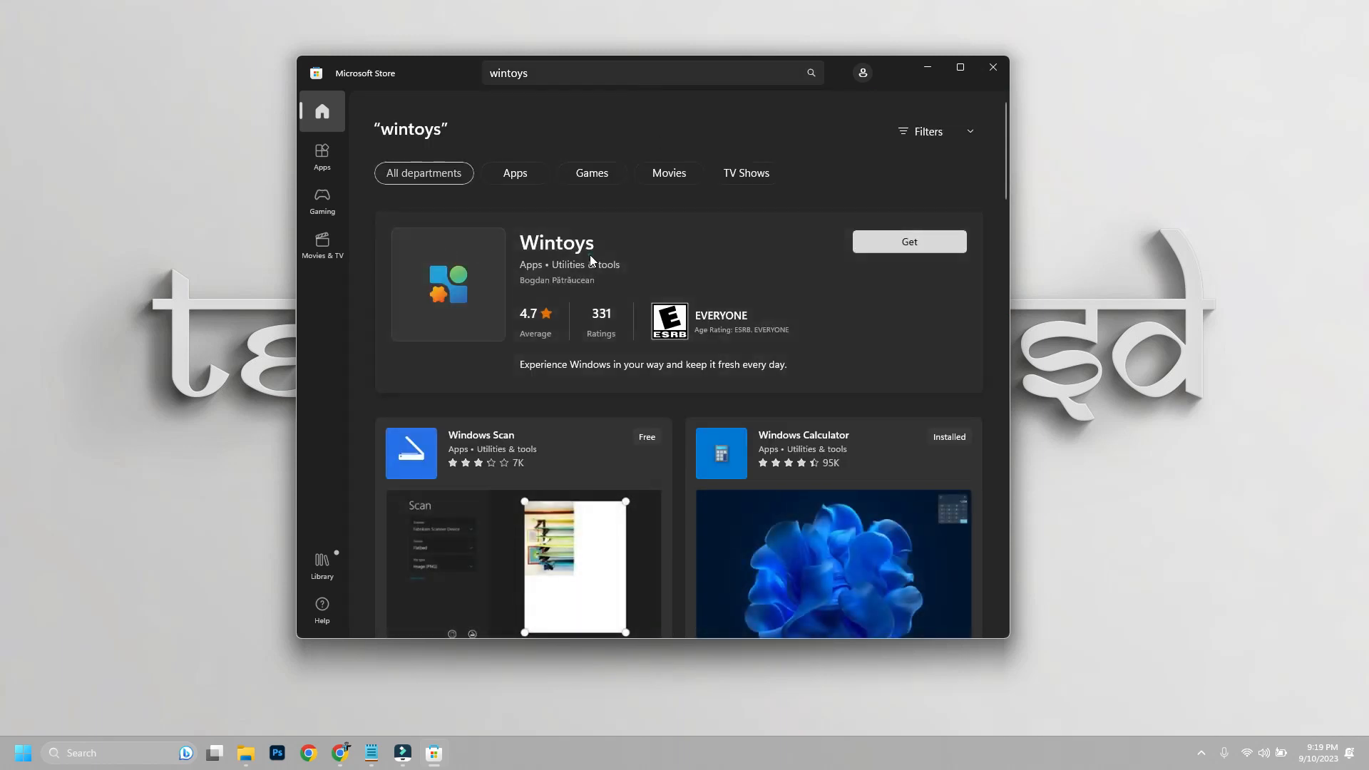
Install Wintoys from its Microsoft Store page and launch it, getting the store window out of the way
{"action": "left_click", "coordinate": [589, 255]}
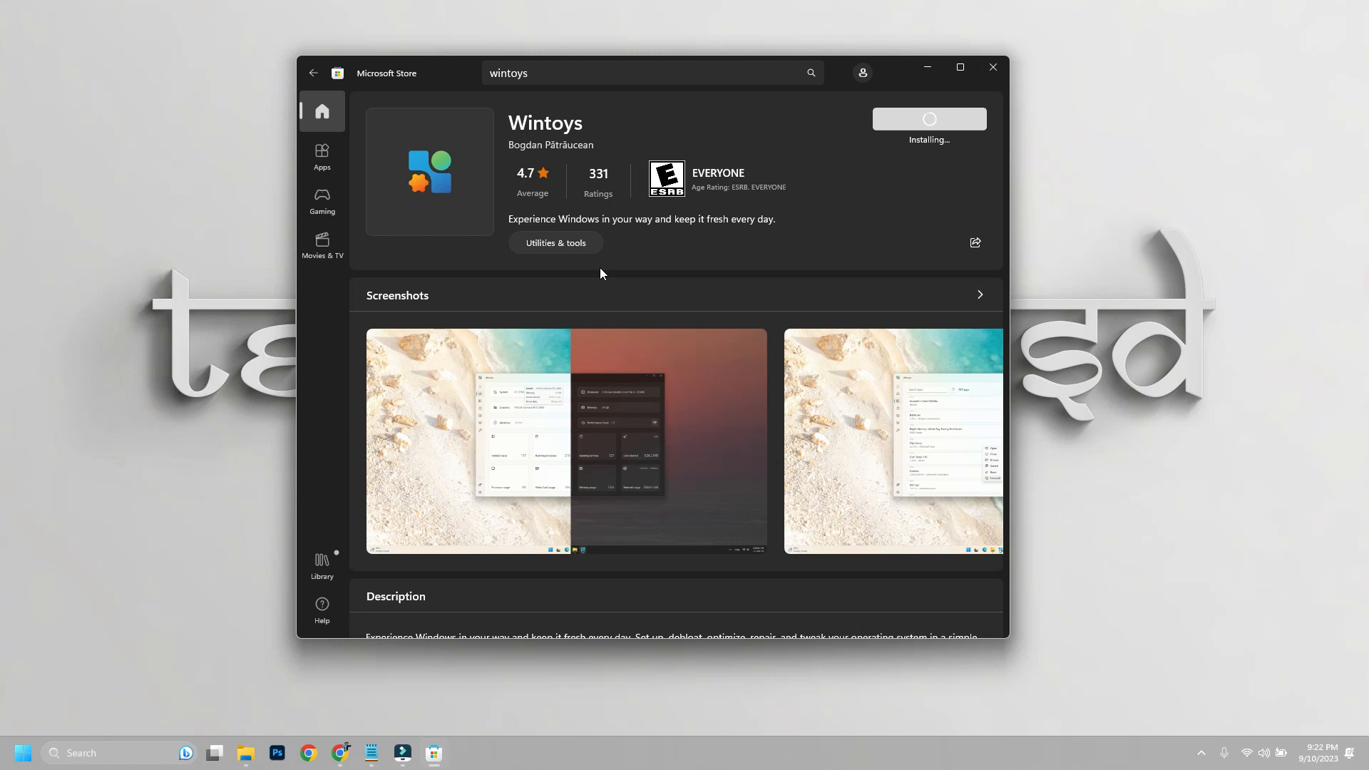
{"action": "scroll", "coordinate": [600, 268], "scroll_direction": "down", "scroll_amount": 2}
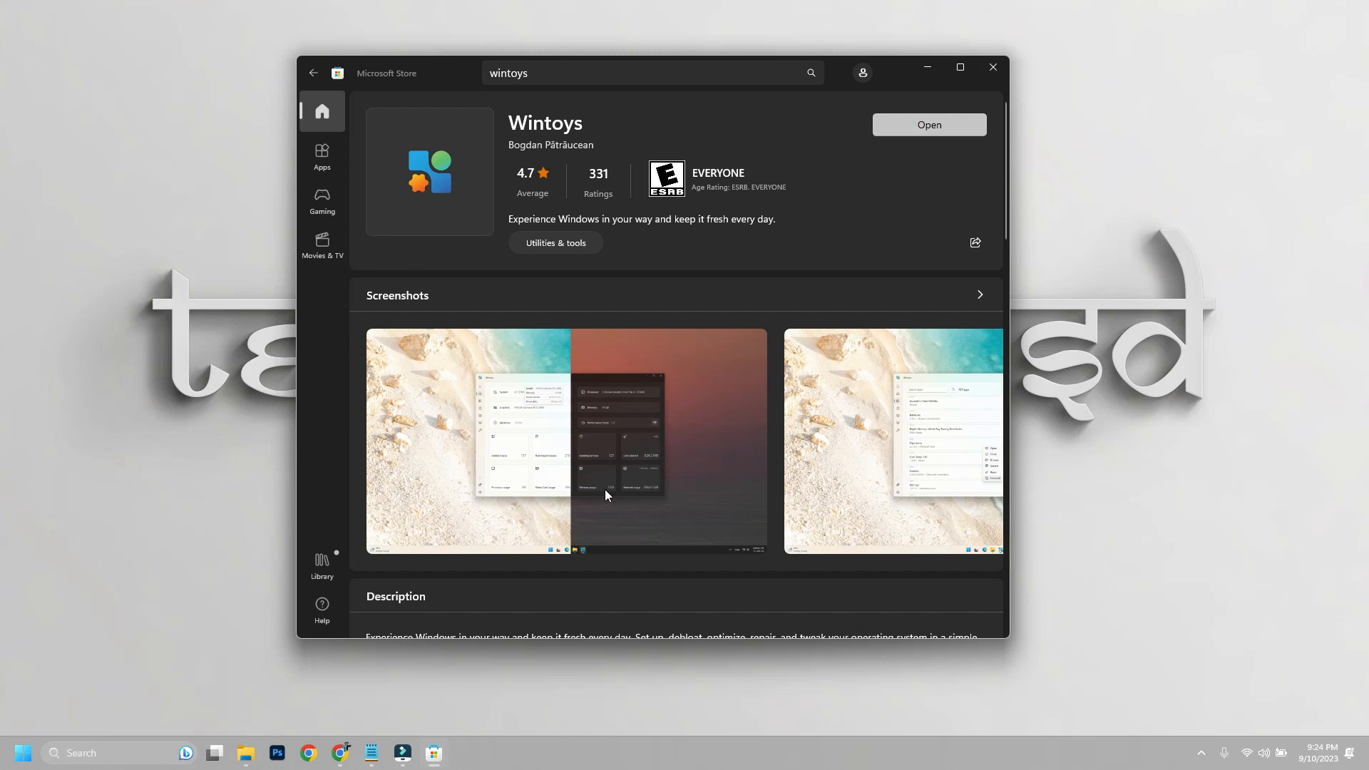
{"action": "left_click", "coordinate": [929, 125]}
{"action": "left_click", "coordinate": [927, 68]}
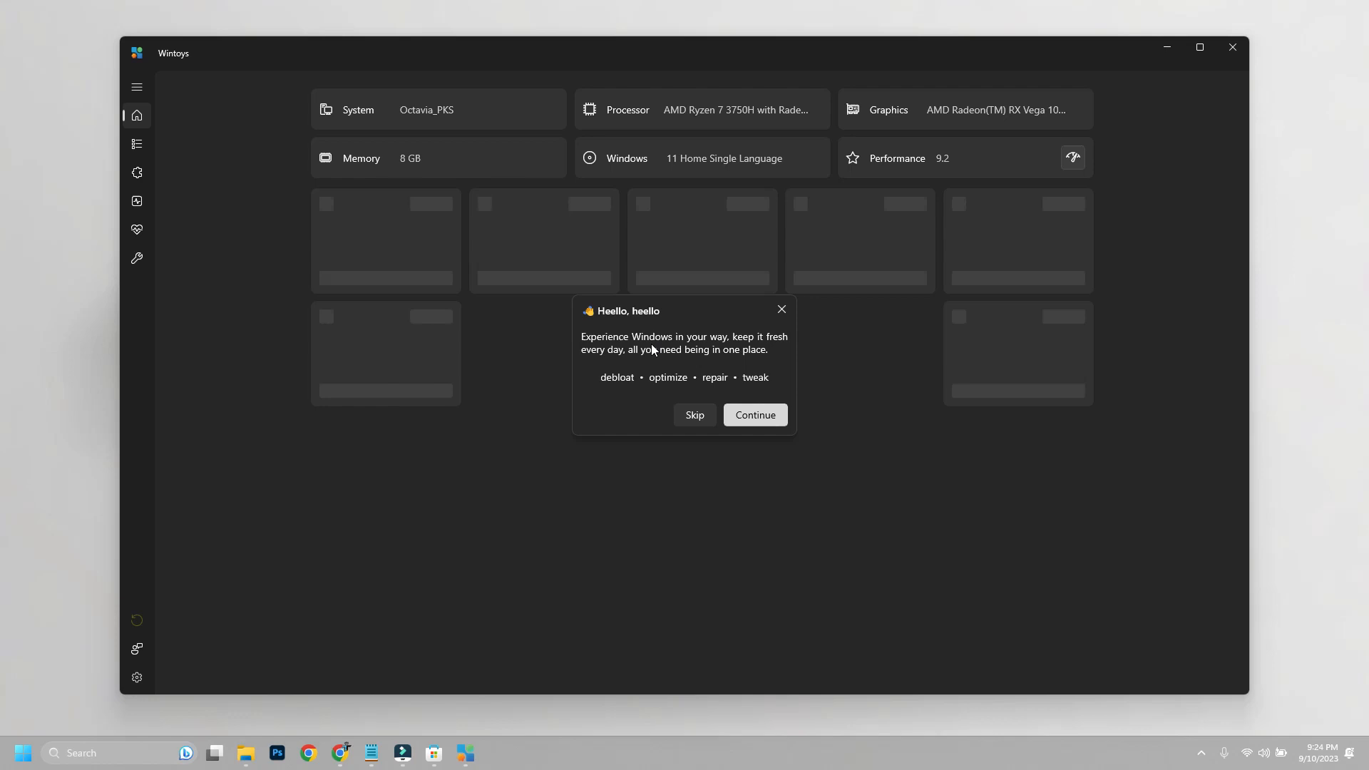
Go through the welcome introduction and close it to reach the Wintoys home page
{"action": "left_click", "coordinate": [755, 416]}
{"action": "left_click", "coordinate": [757, 419]}
{"action": "left_click", "coordinate": [756, 420]}
{"action": "left_click", "coordinate": [782, 310]}
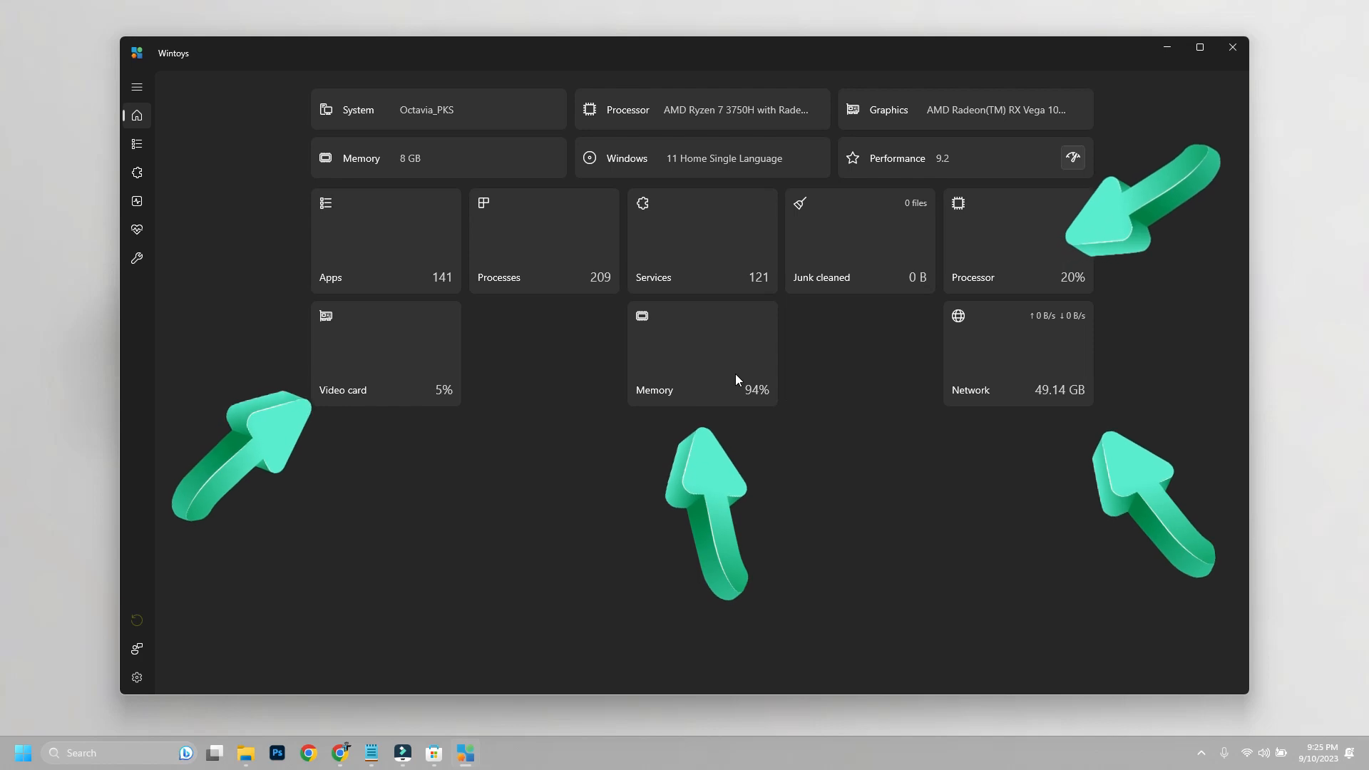
Expand the navigation labels and uninstall Ample Guitar M Lite II version 2.3.1 from the installed apps
{"action": "left_click", "coordinate": [137, 87]}
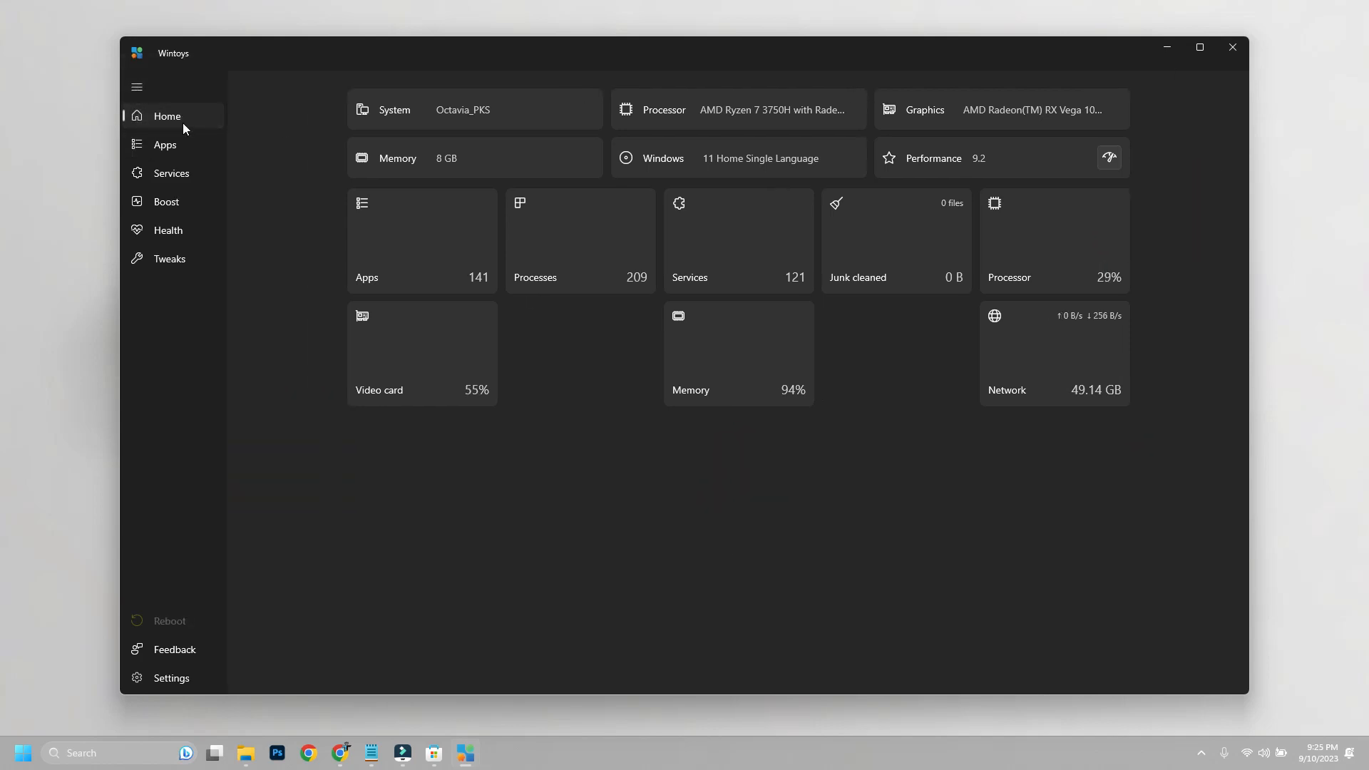
{"action": "left_click", "coordinate": [177, 146]}
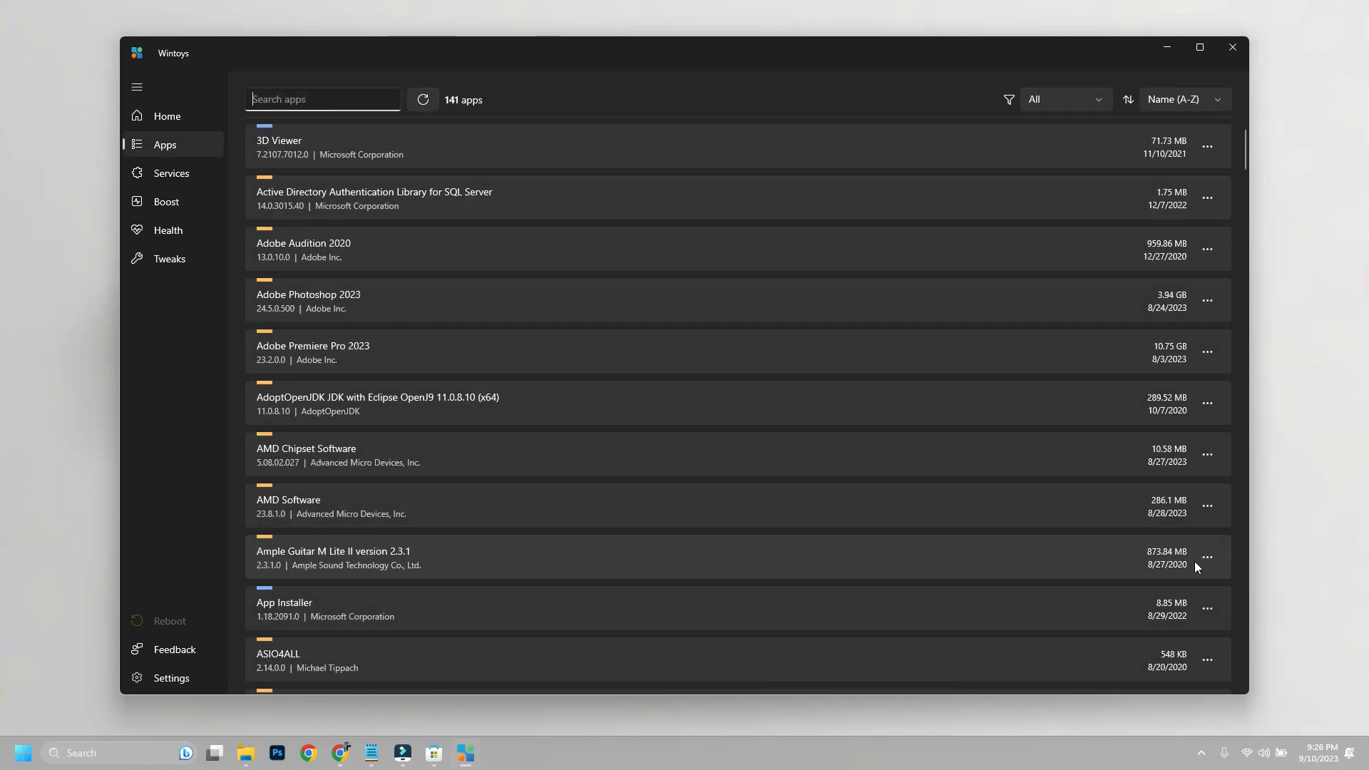
{"action": "left_click", "coordinate": [1210, 557]}
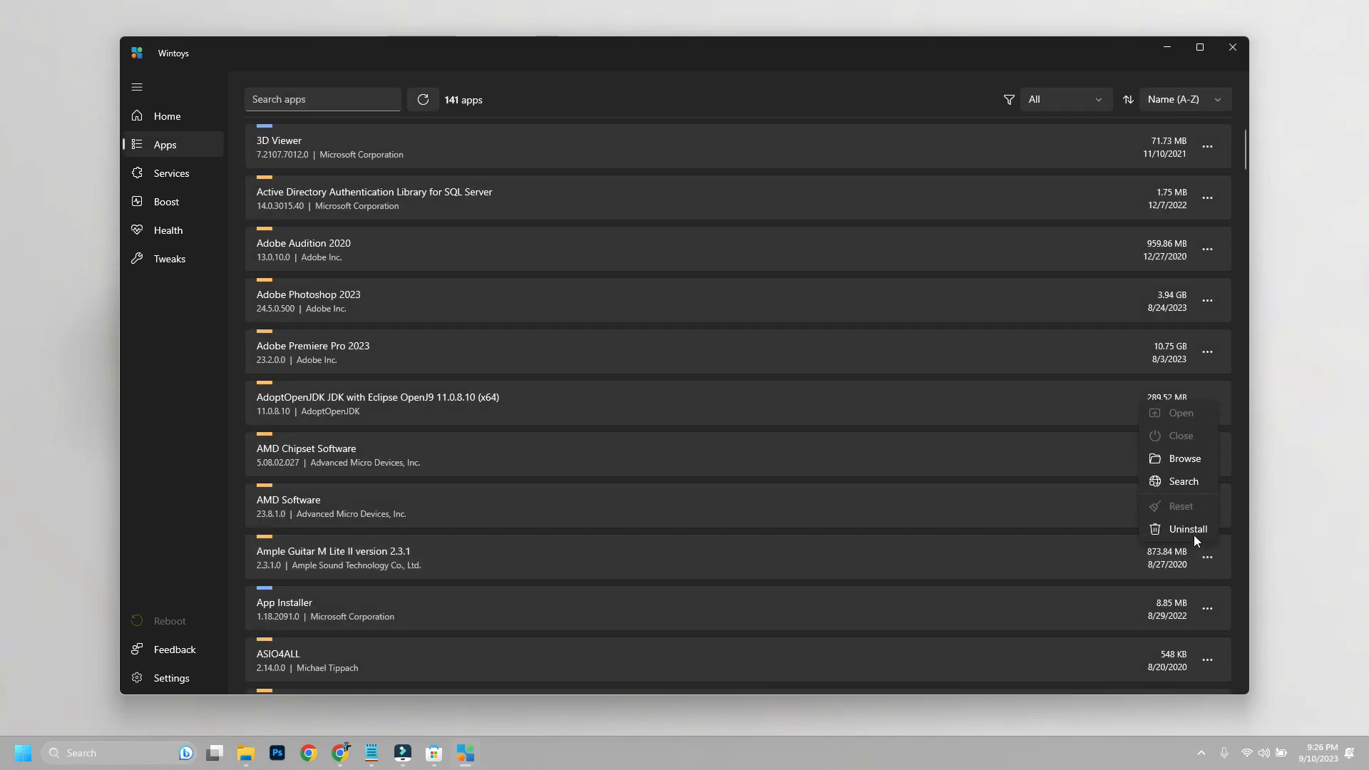
{"action": "left_click", "coordinate": [1183, 530]}
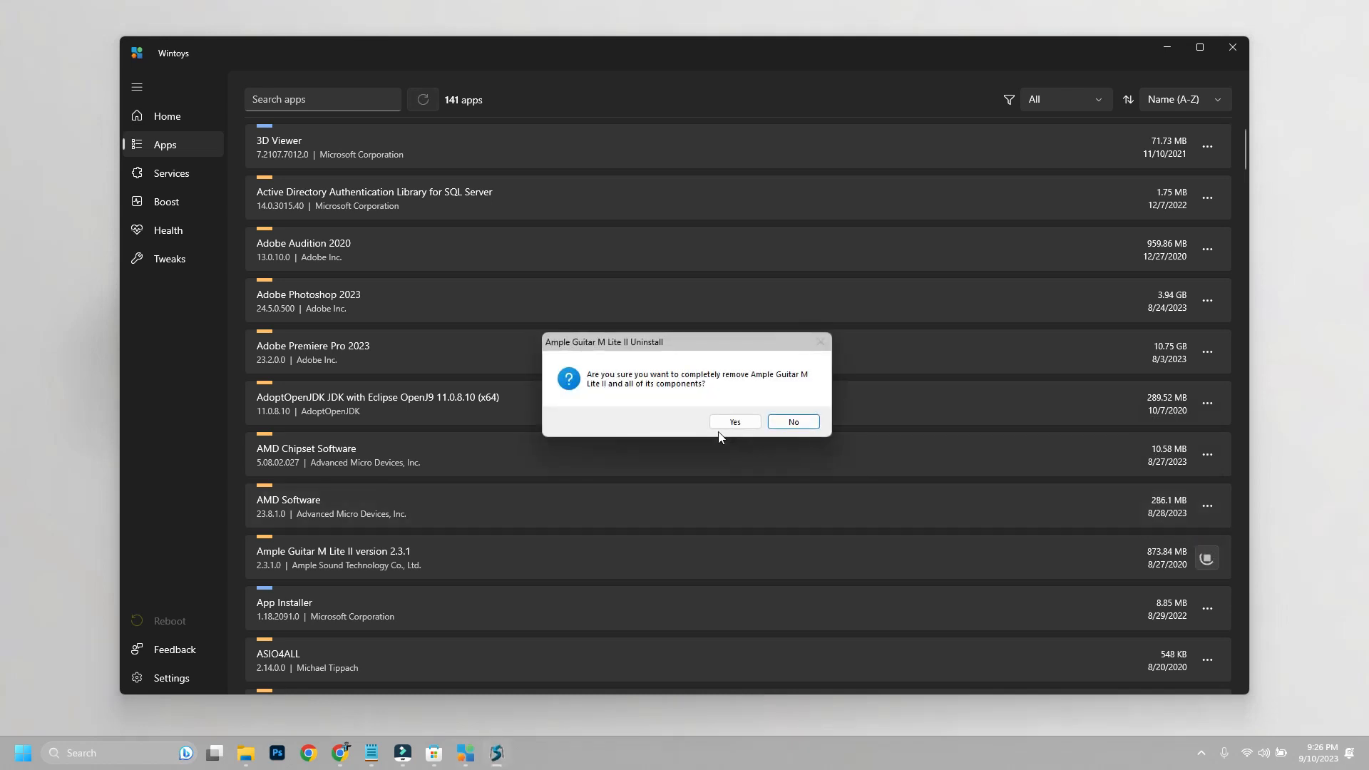
{"action": "left_click", "coordinate": [734, 421]}
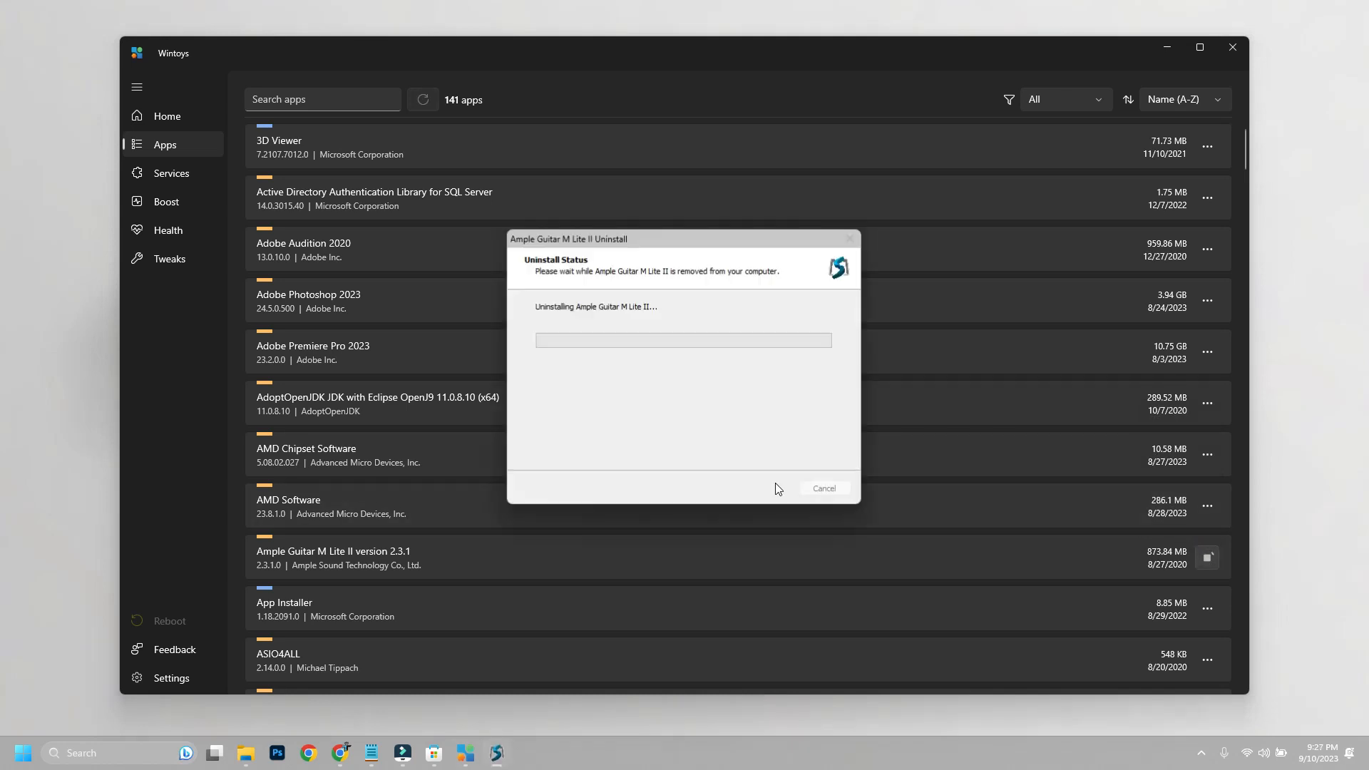
{"action": "left_click", "coordinate": [787, 422]}
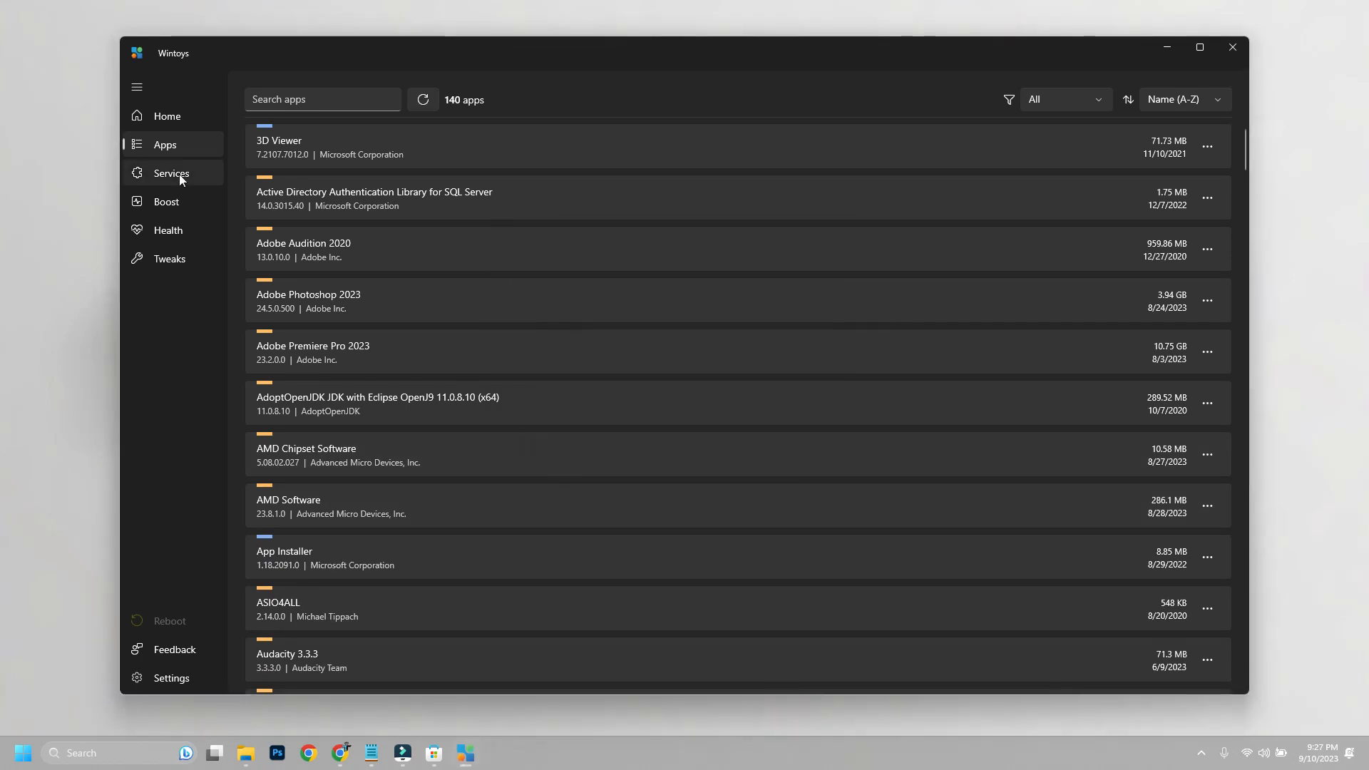
Review the running services and the actions and modes offered for AMD External Events Utility
{"action": "left_click", "coordinate": [180, 177]}
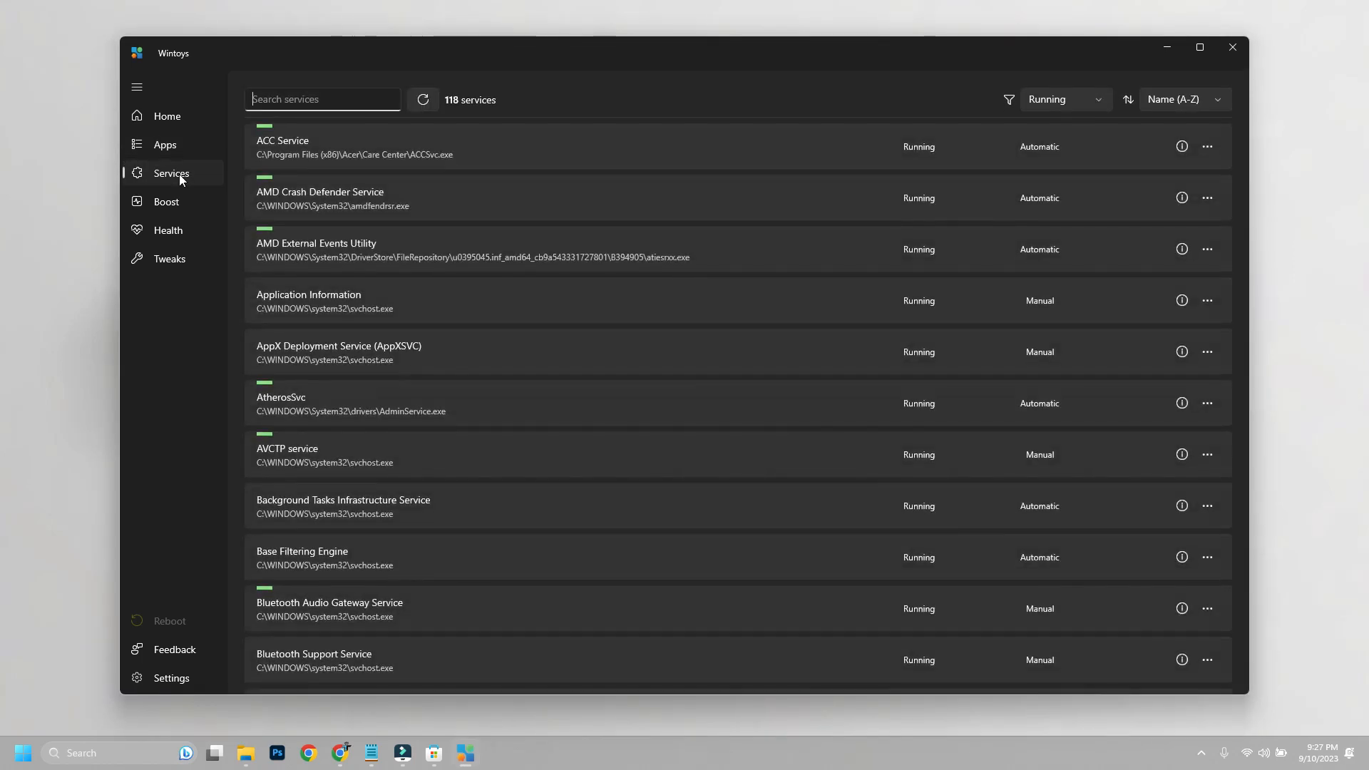
{"action": "left_click", "coordinate": [1207, 248]}
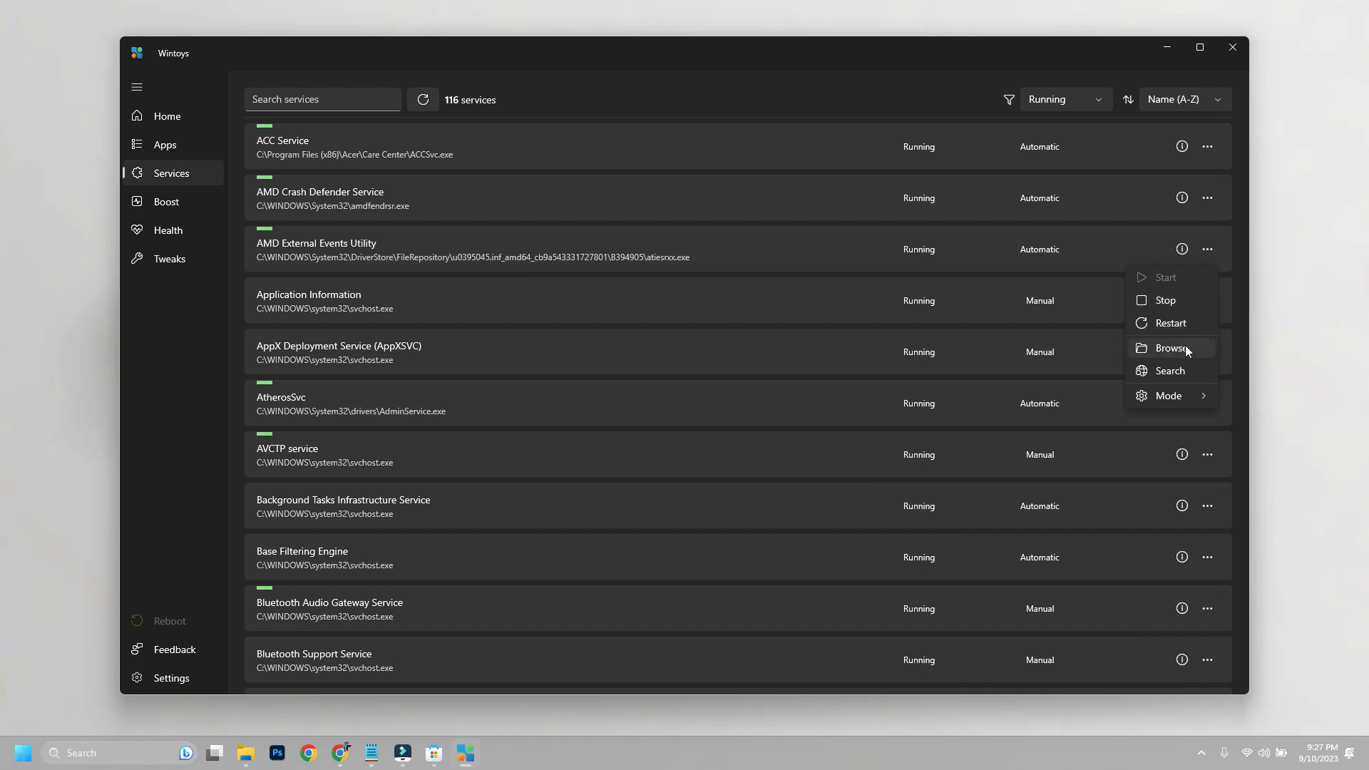
{"action": "mouse_move", "coordinate": [1166, 396]}
{"action": "left_click", "coordinate": [549, 310]}
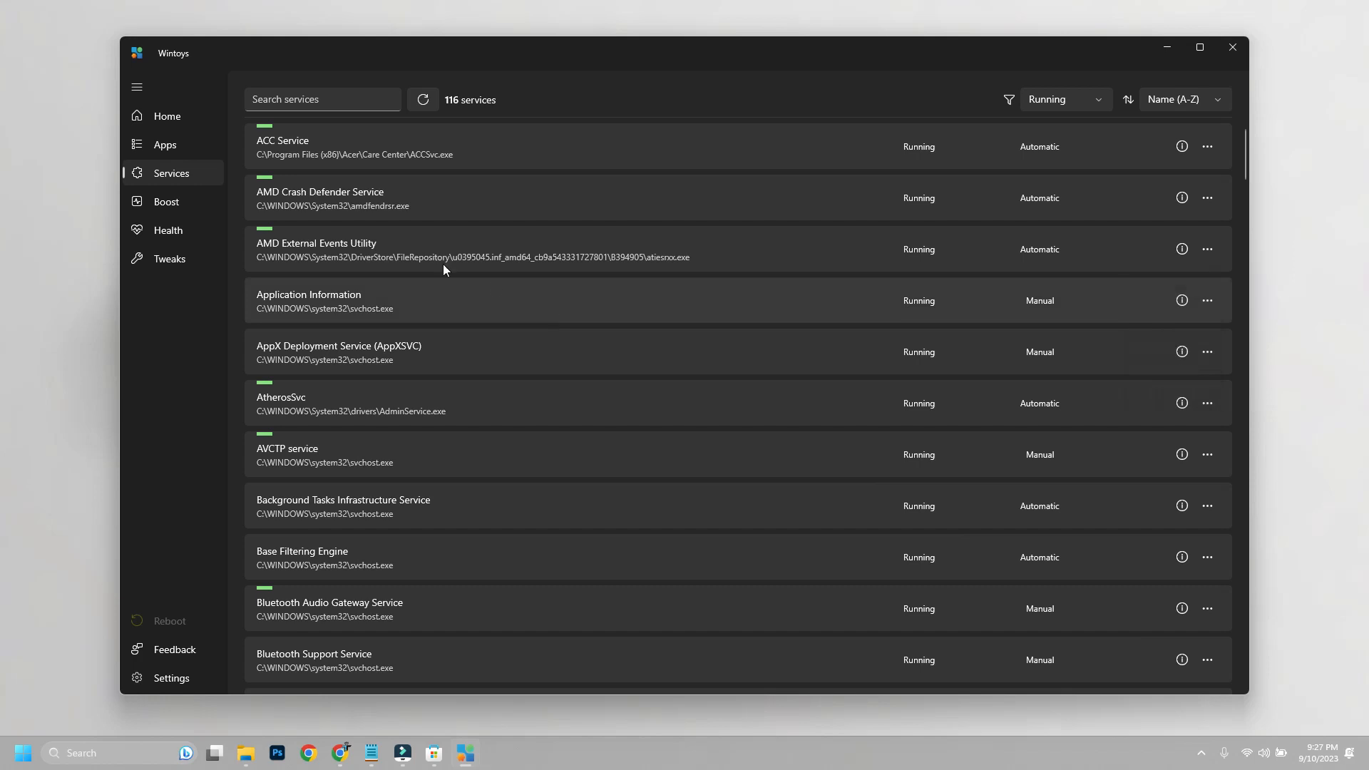
Examine the Boost options and the Startup Apps list, including the actions for Adobe CCXProcess
{"action": "left_click", "coordinate": [168, 202]}
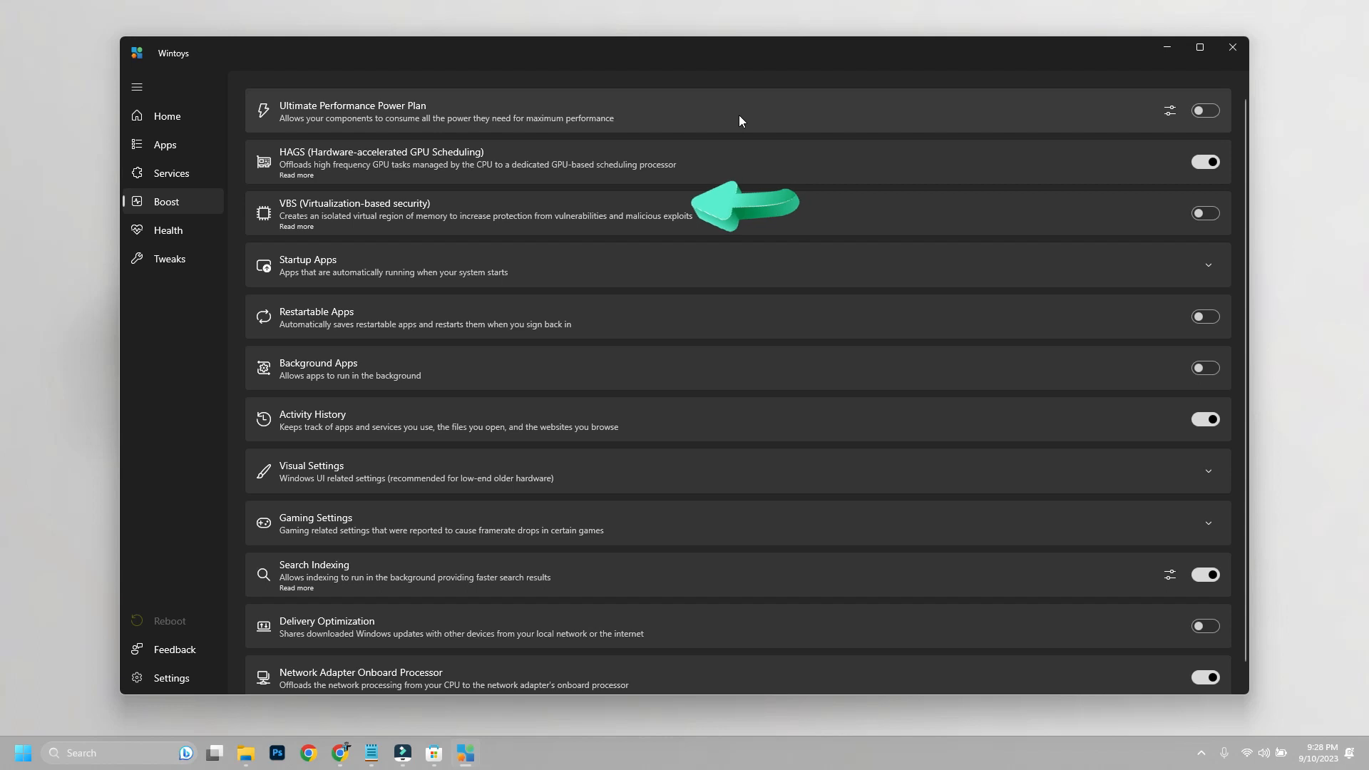
{"action": "left_click", "coordinate": [1208, 265]}
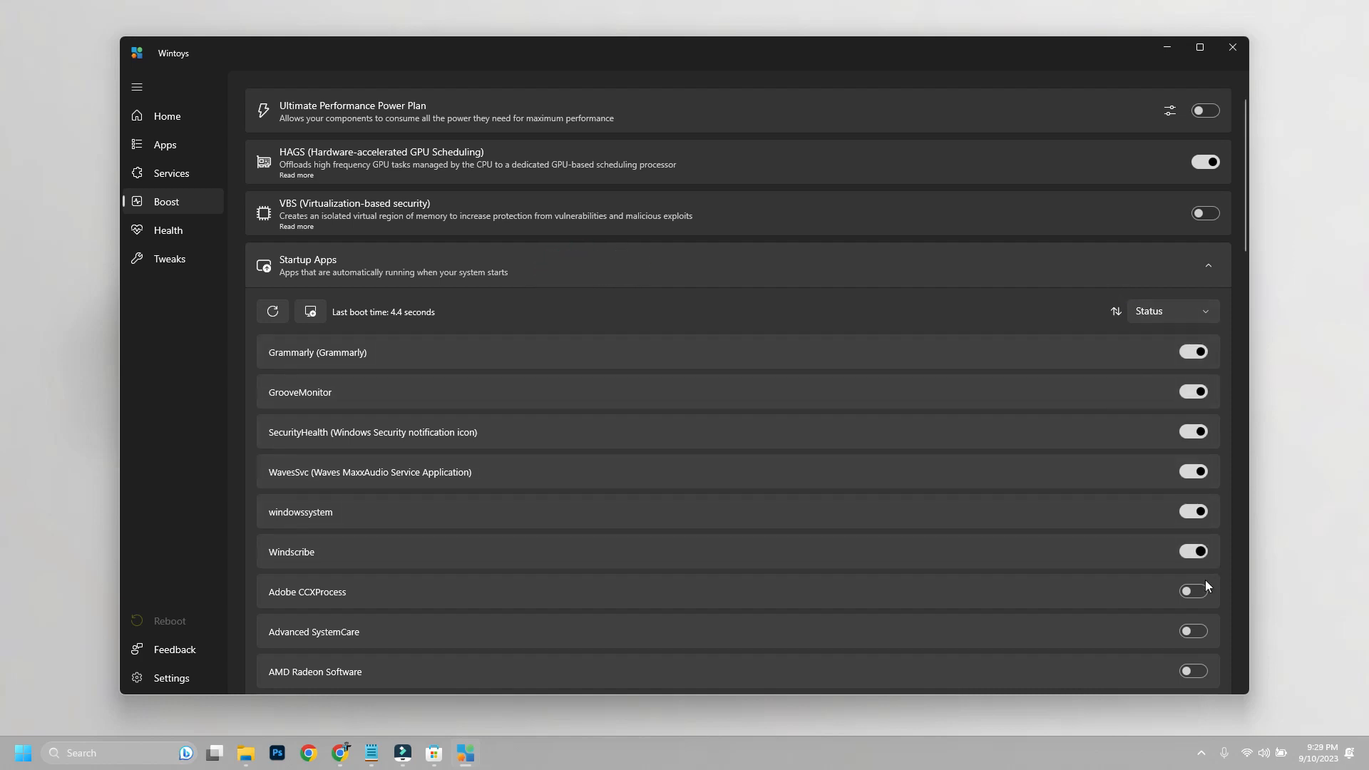
{"action": "mouse_move", "coordinate": [1198, 595]}
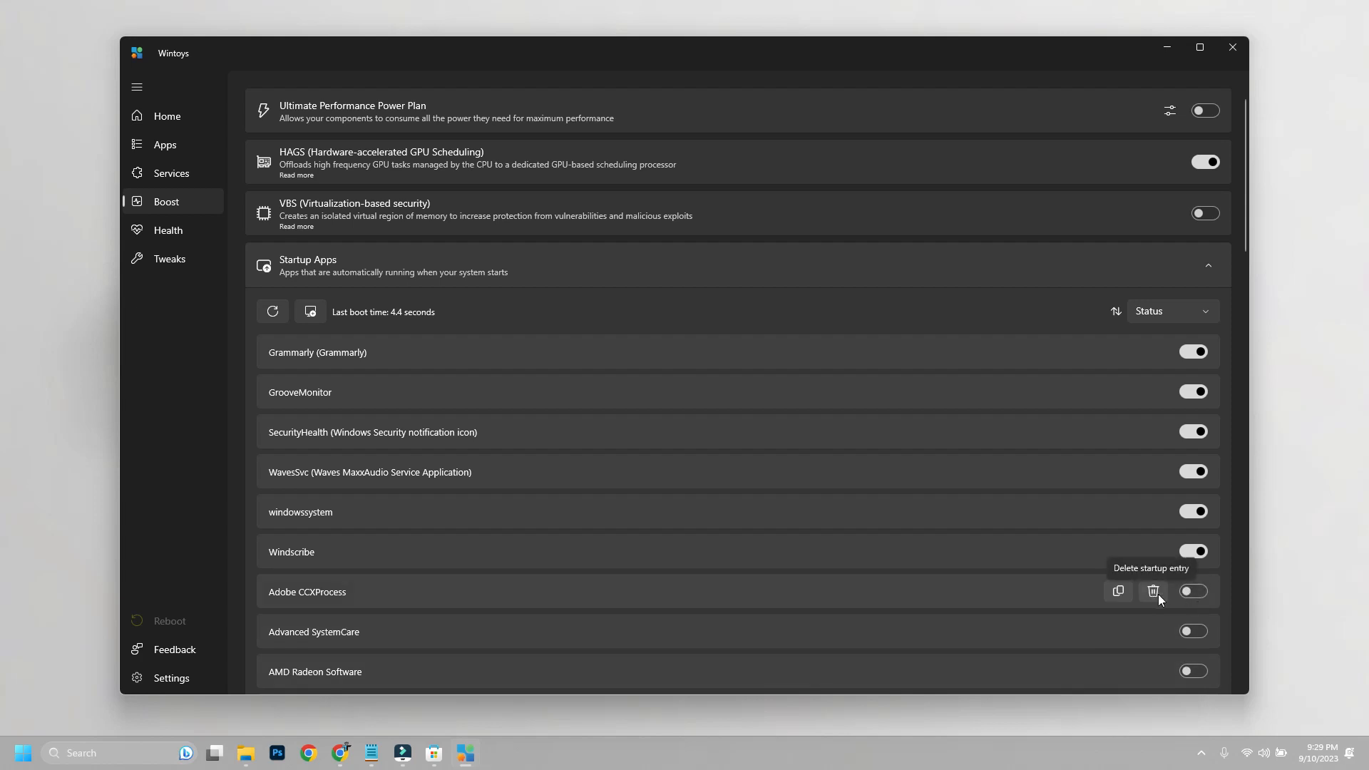
{"action": "left_click", "coordinate": [1208, 270]}
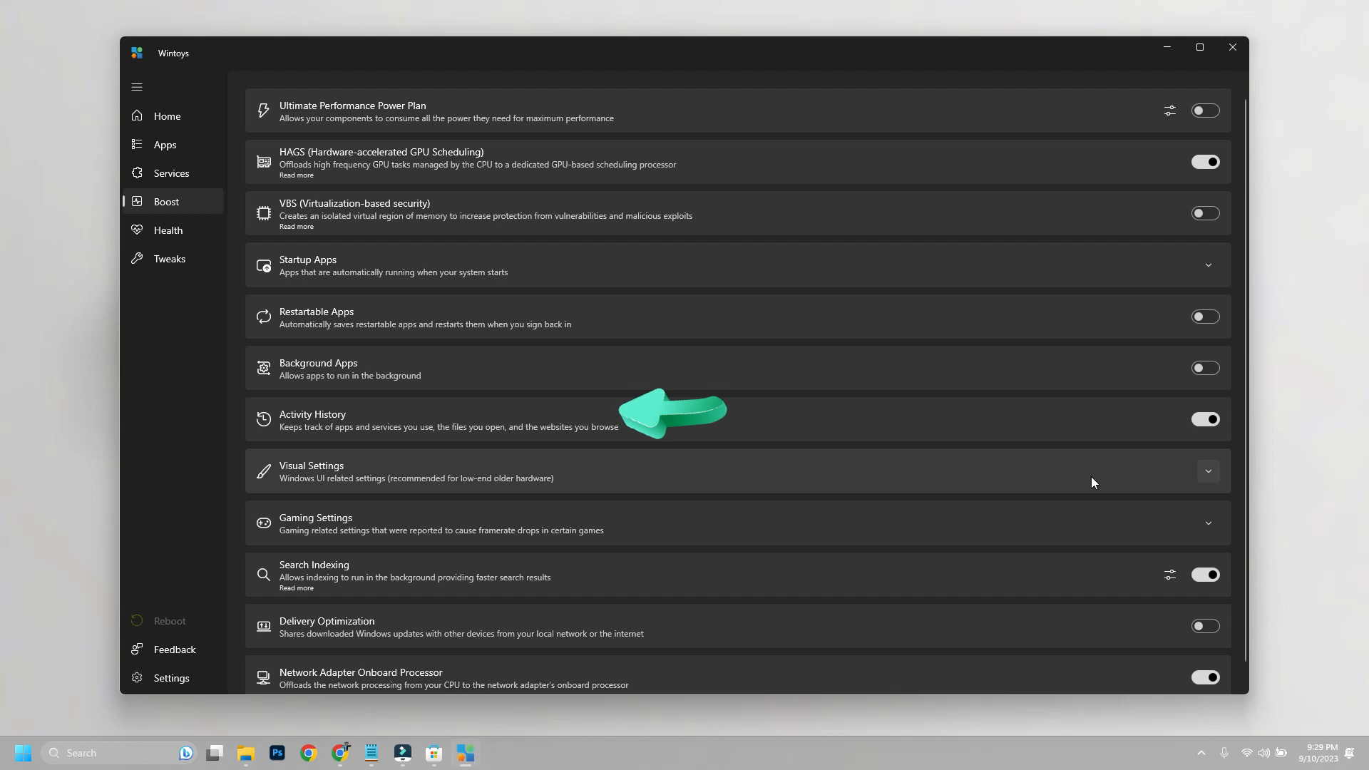
Examine the options under Visual Settings and Gaming Settings on the Boost page
{"action": "left_click", "coordinate": [1209, 474]}
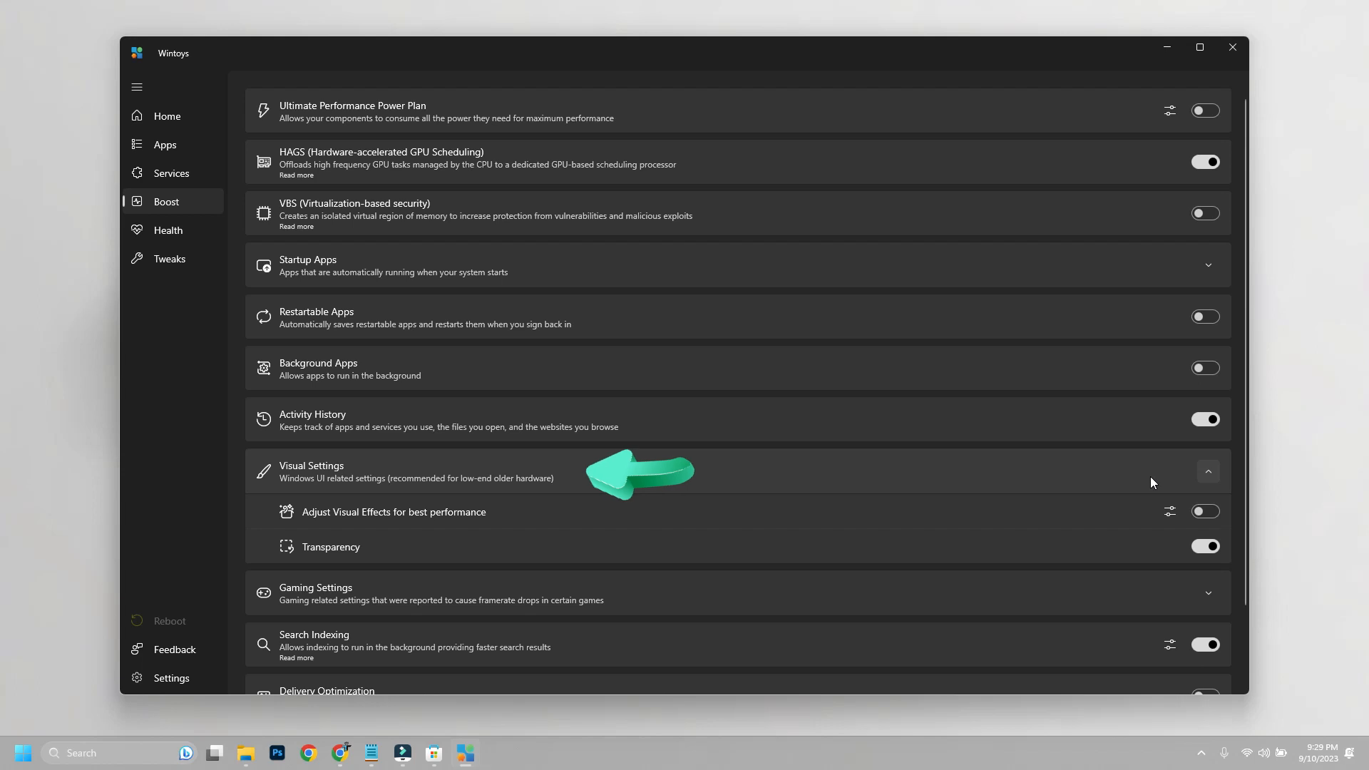
{"action": "left_click", "coordinate": [1216, 473]}
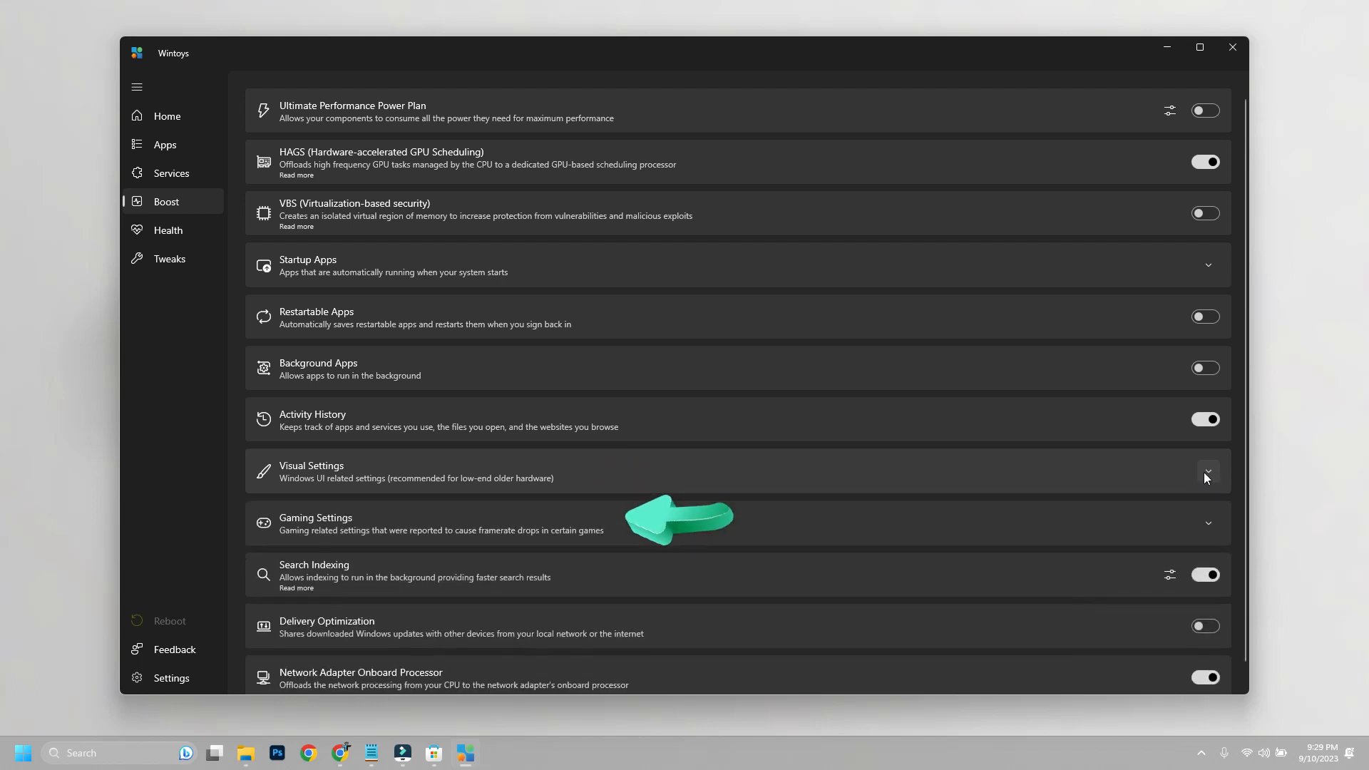
{"action": "left_click", "coordinate": [1207, 525]}
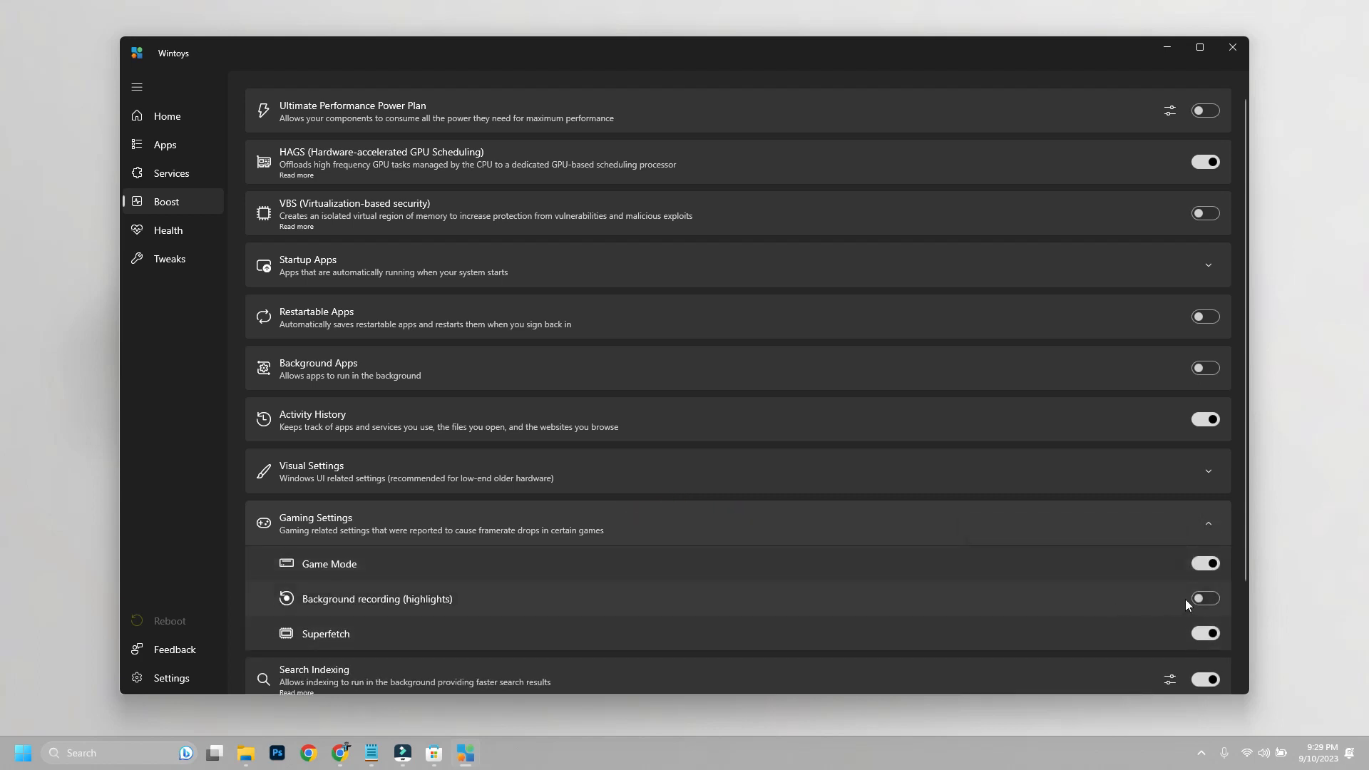
{"action": "left_click", "coordinate": [1201, 568]}
{"action": "left_click", "coordinate": [1206, 524]}
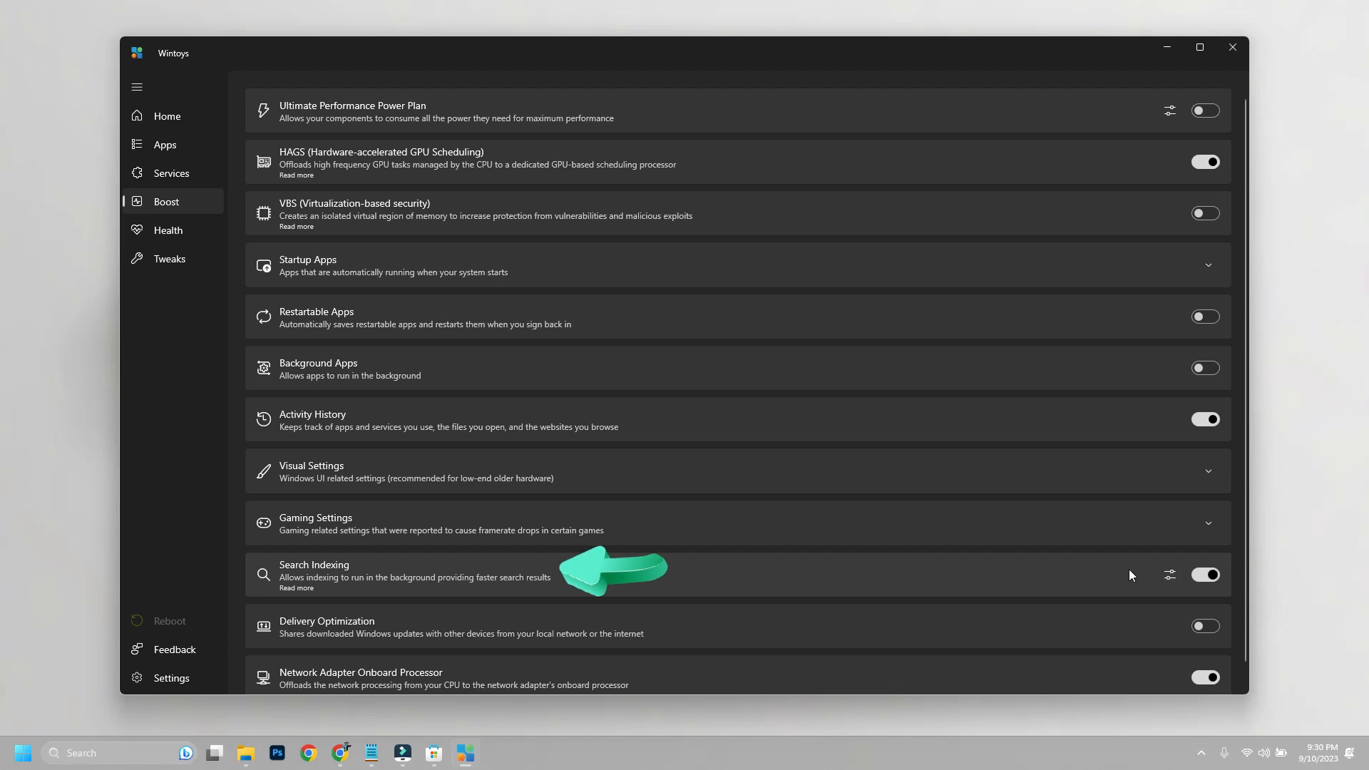
Look over the Search Indexing, Delivery Optimization and Network Adapter Onboard Processor options
{"action": "scroll", "coordinate": [1119, 569], "scroll_direction": "down", "scroll_amount": 1}
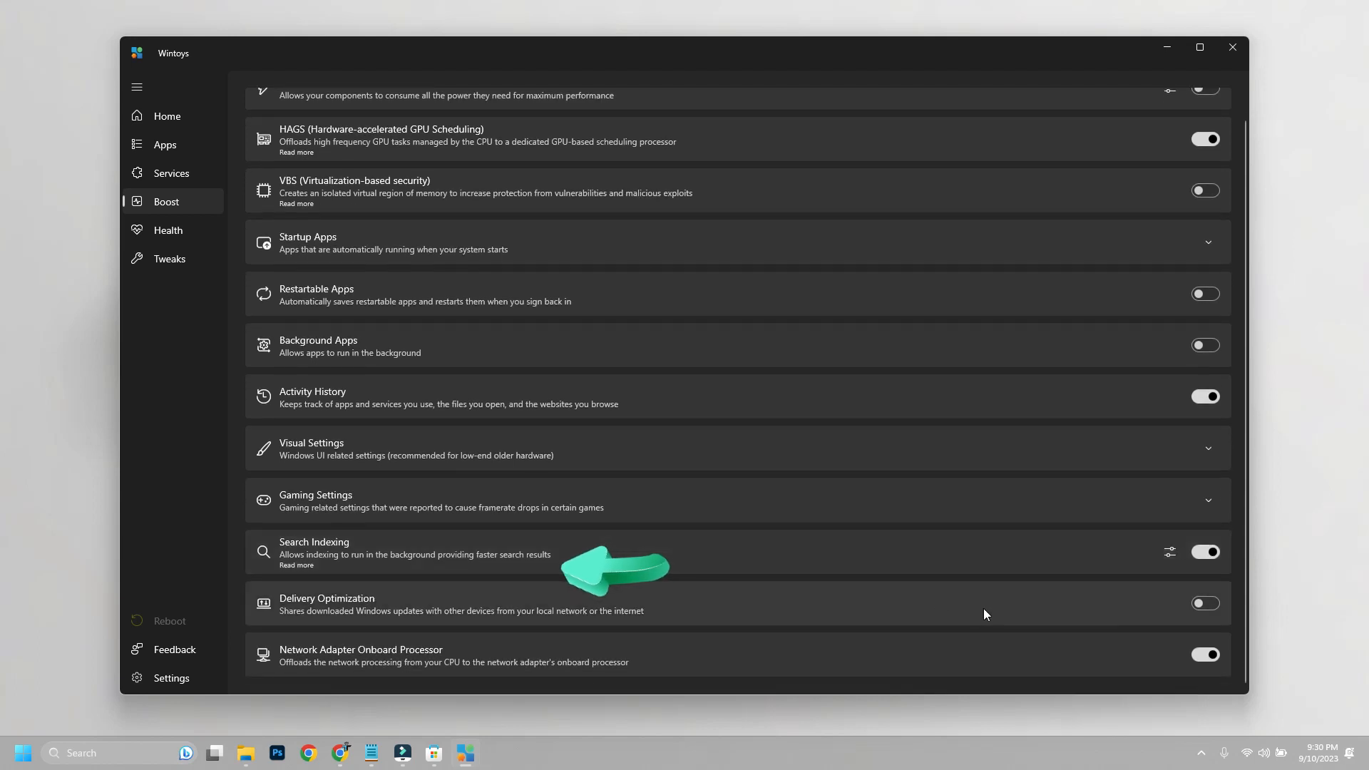
{"action": "scroll", "coordinate": [1179, 574], "scroll_direction": "up", "scroll_amount": 1}
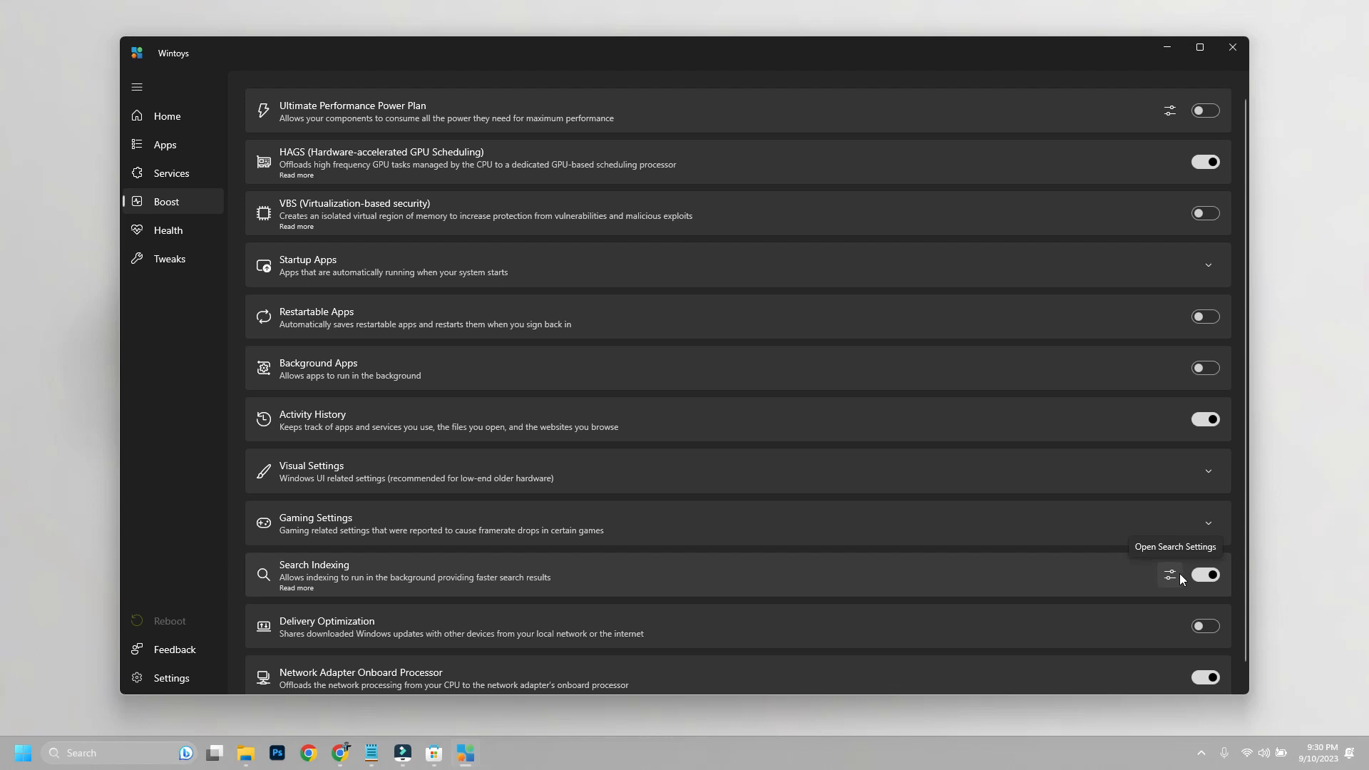
{"action": "scroll", "coordinate": [1180, 577], "scroll_direction": "down", "scroll_amount": 1}
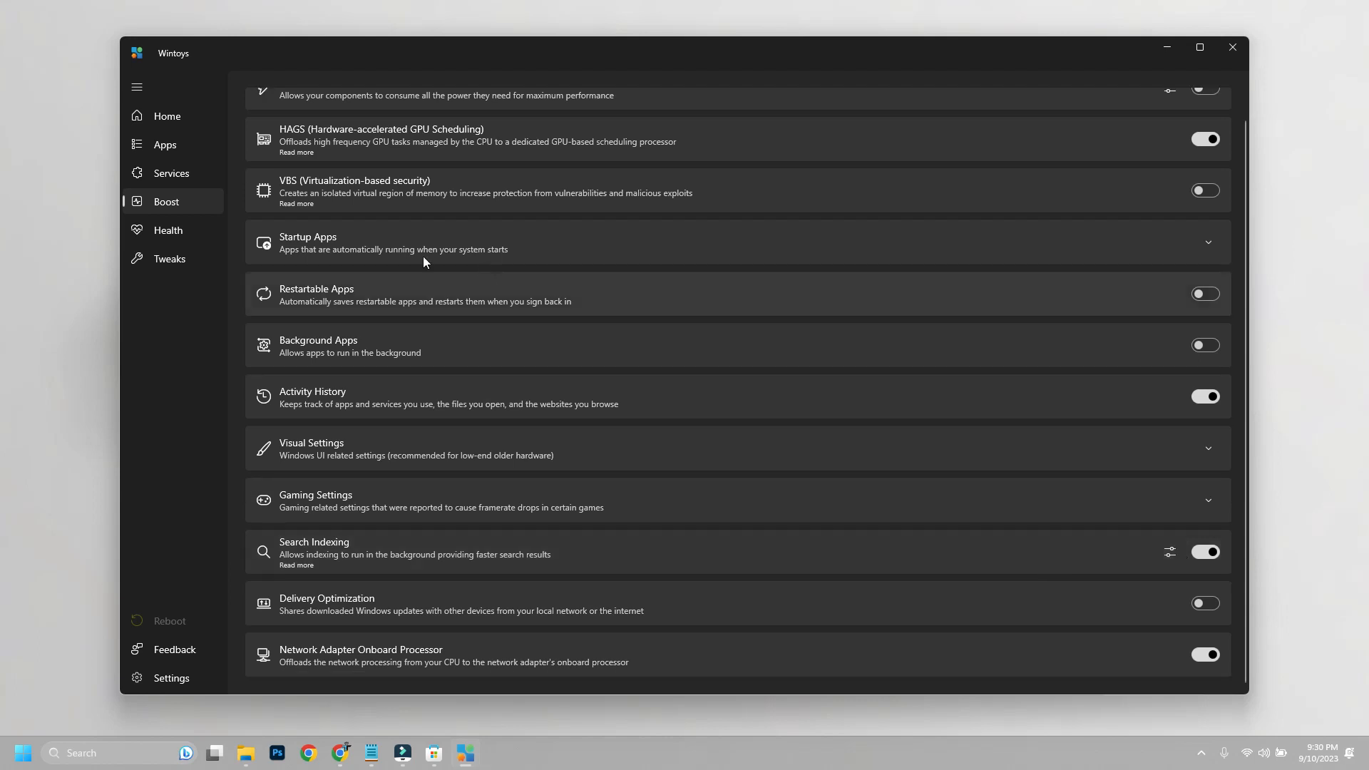
Select DISM, SFC and CHKDSK as the repair tools on the Health page, then collapse the Repair section
{"action": "left_click", "coordinate": [178, 235]}
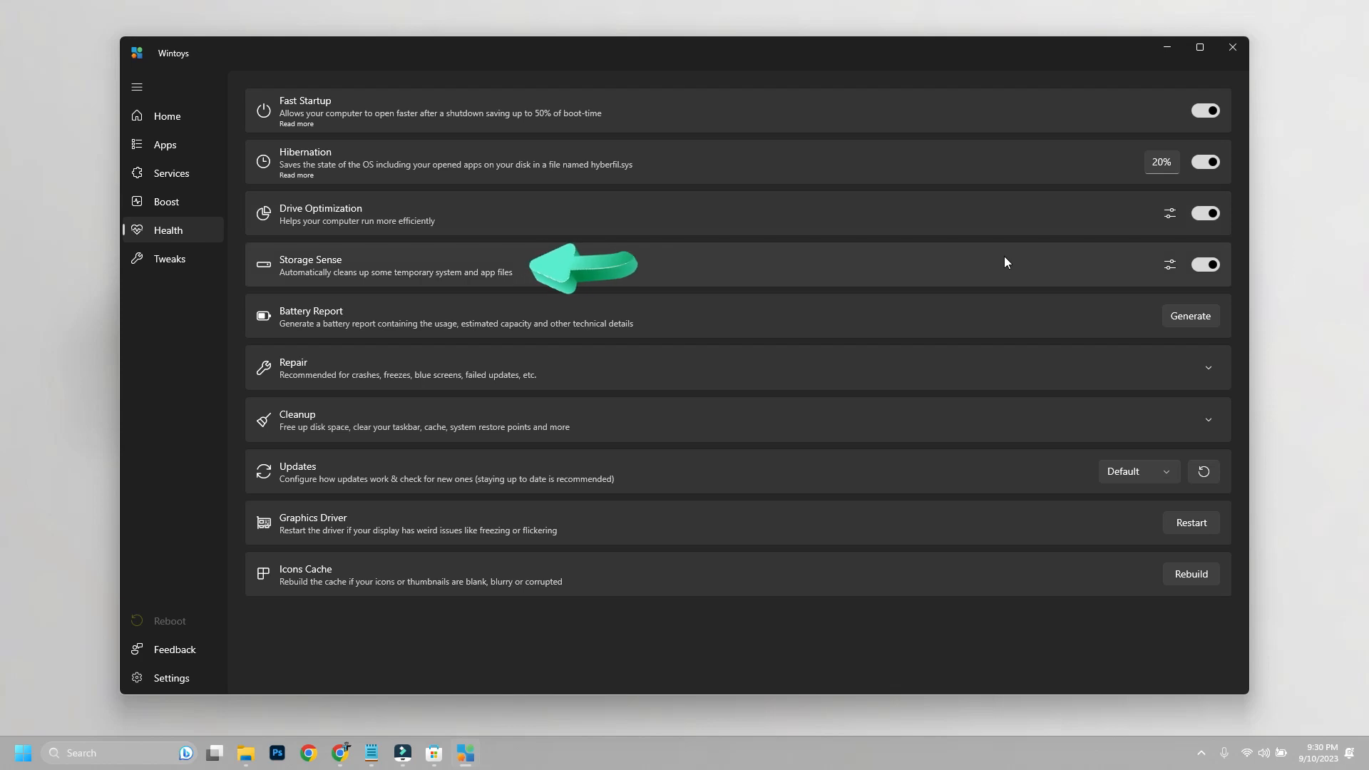
{"action": "left_click", "coordinate": [1209, 367]}
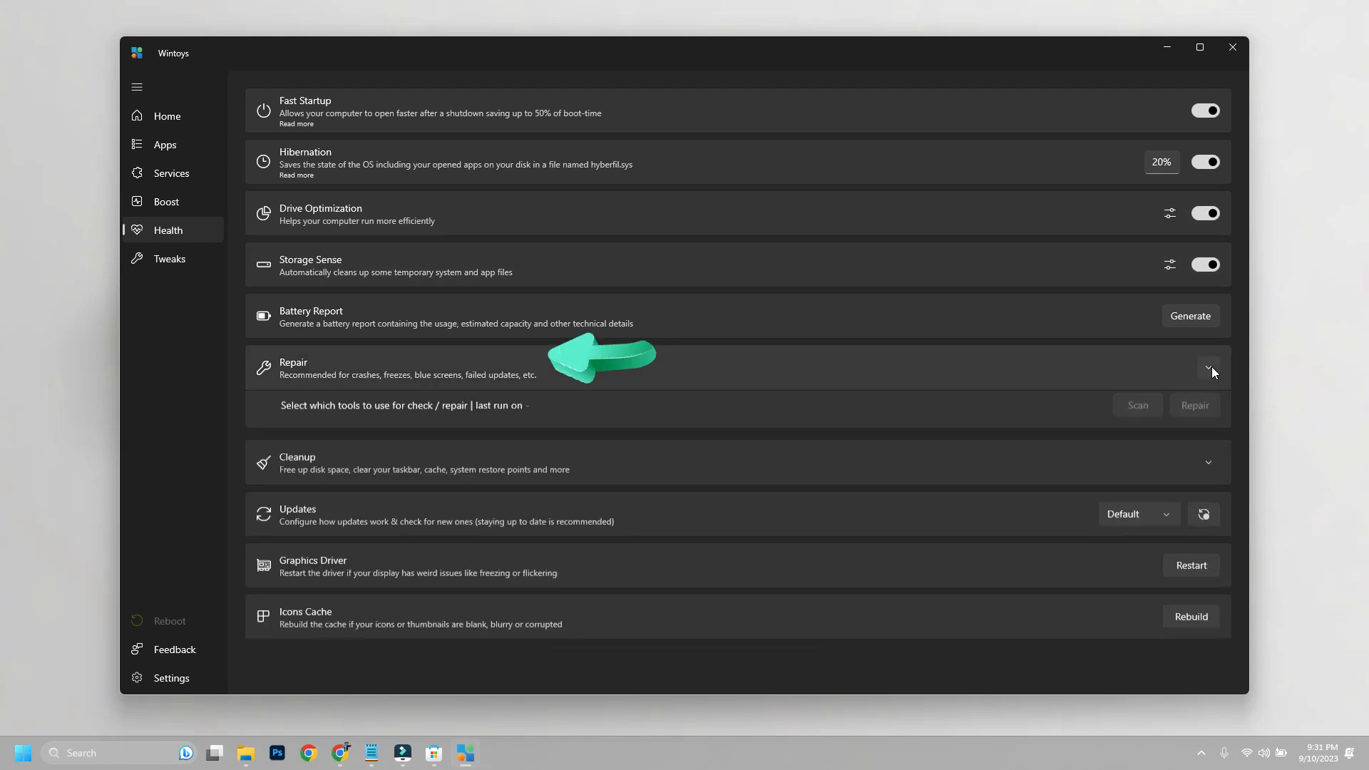
{"action": "left_click", "coordinate": [288, 413]}
{"action": "left_click", "coordinate": [288, 435]}
{"action": "left_click", "coordinate": [287, 459]}
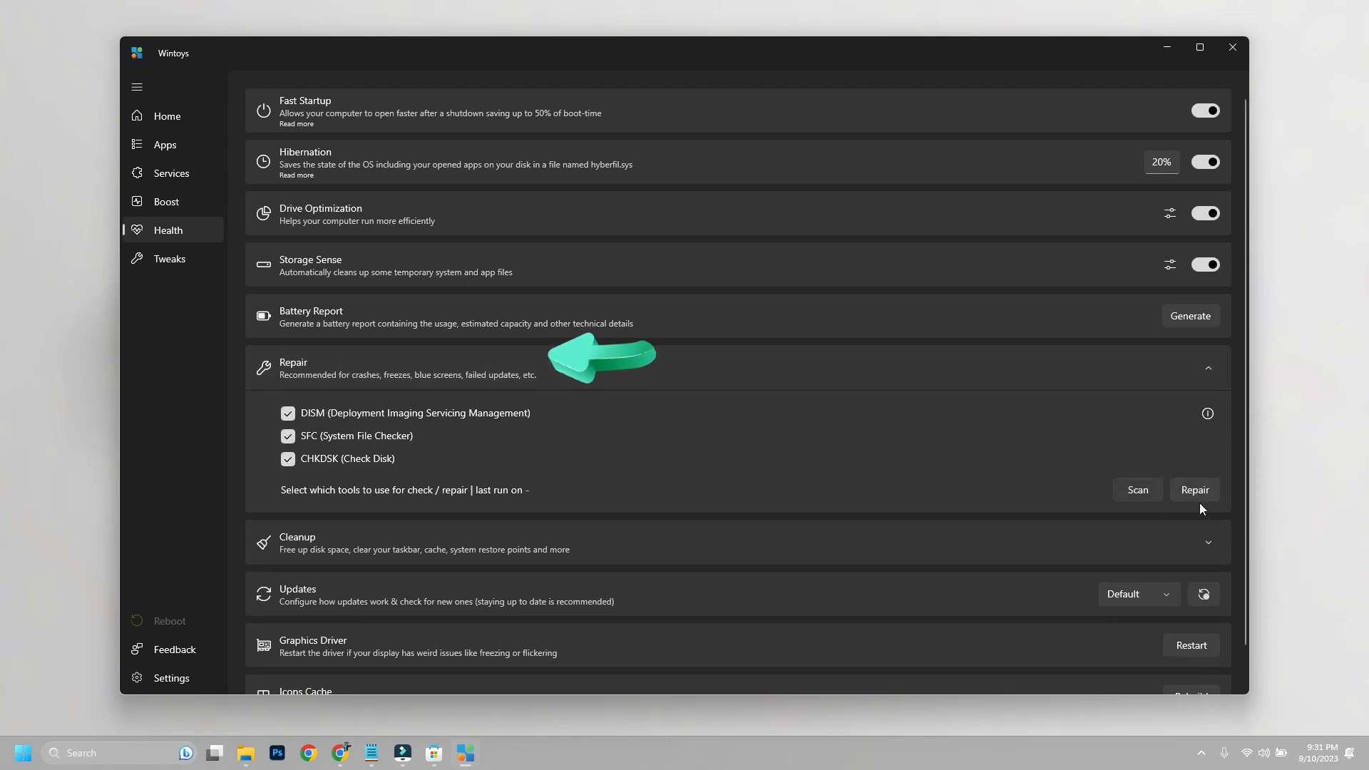
{"action": "left_click", "coordinate": [1208, 369]}
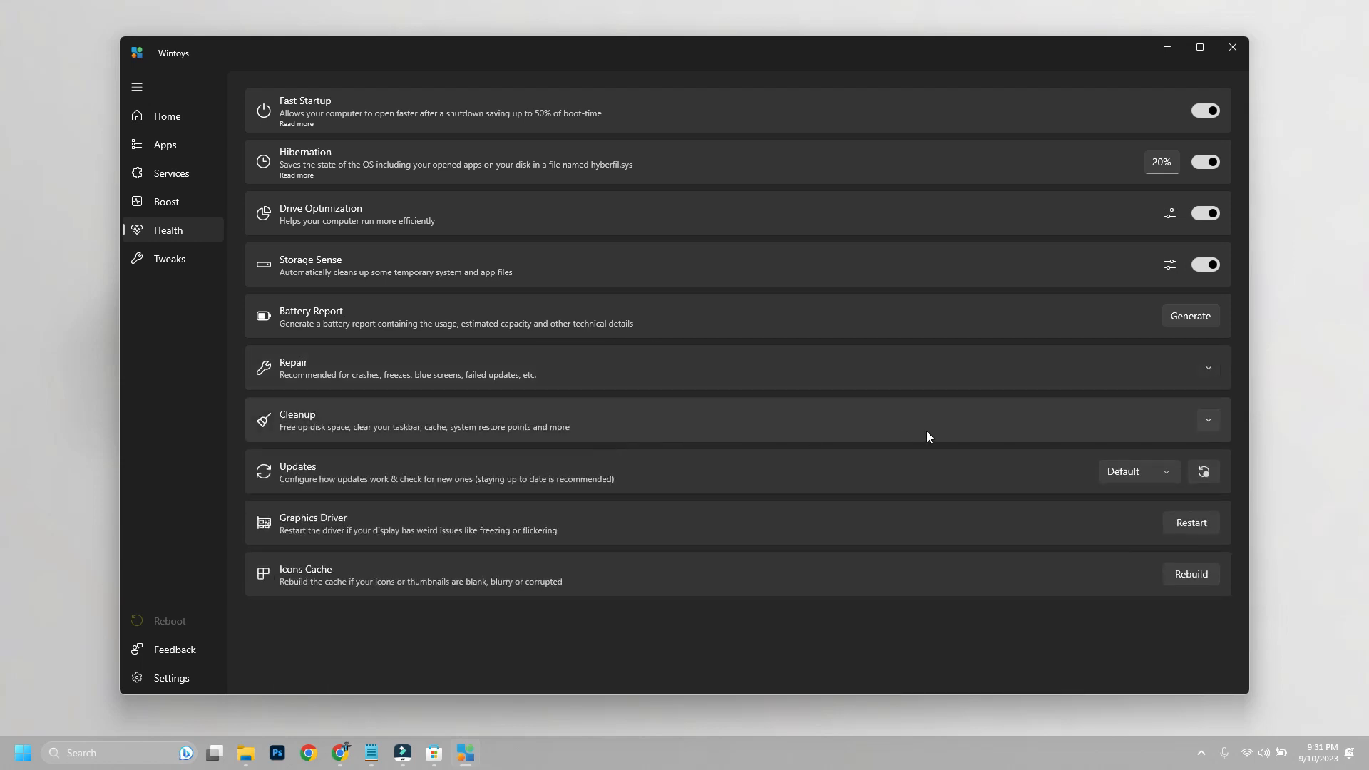
Clean up the system's junk files using the Cleanup options on the Health page
{"action": "left_click", "coordinate": [931, 431]}
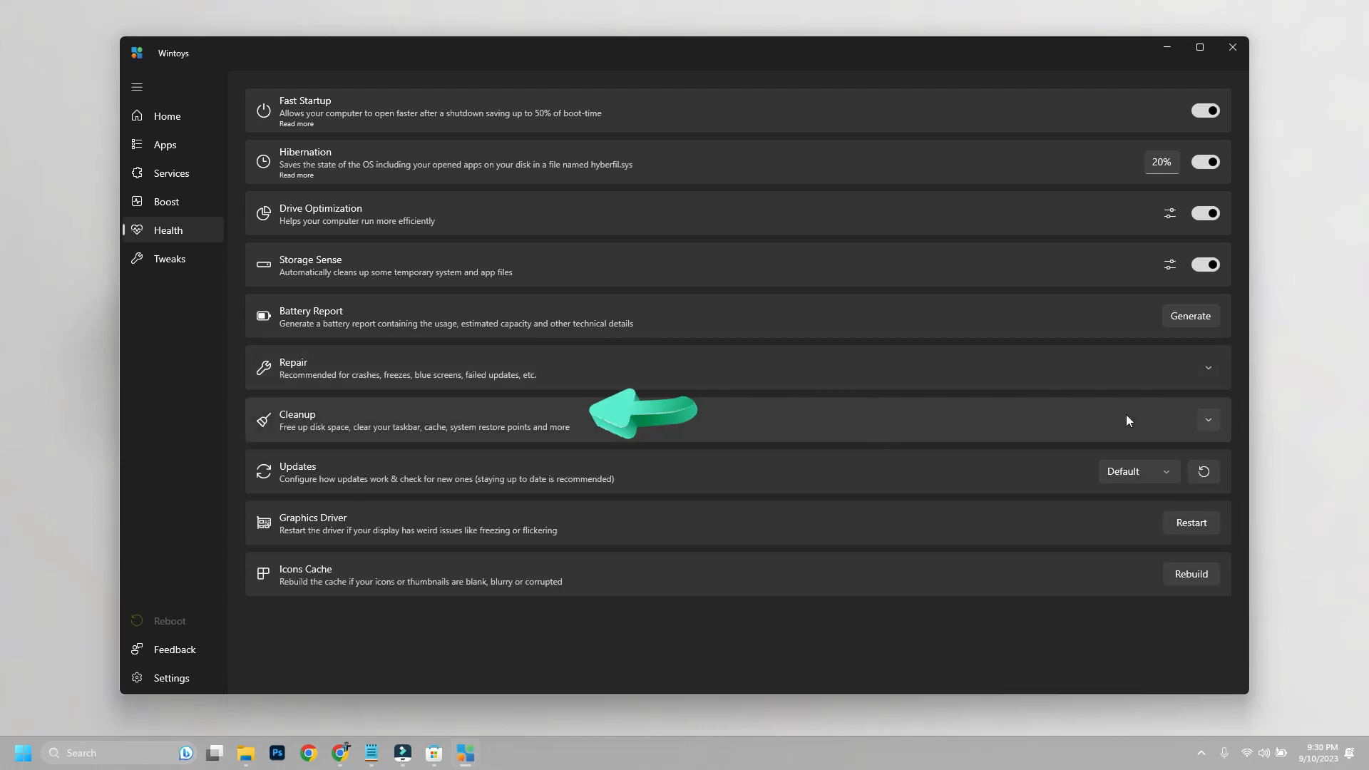
{"action": "left_click", "coordinate": [1127, 415]}
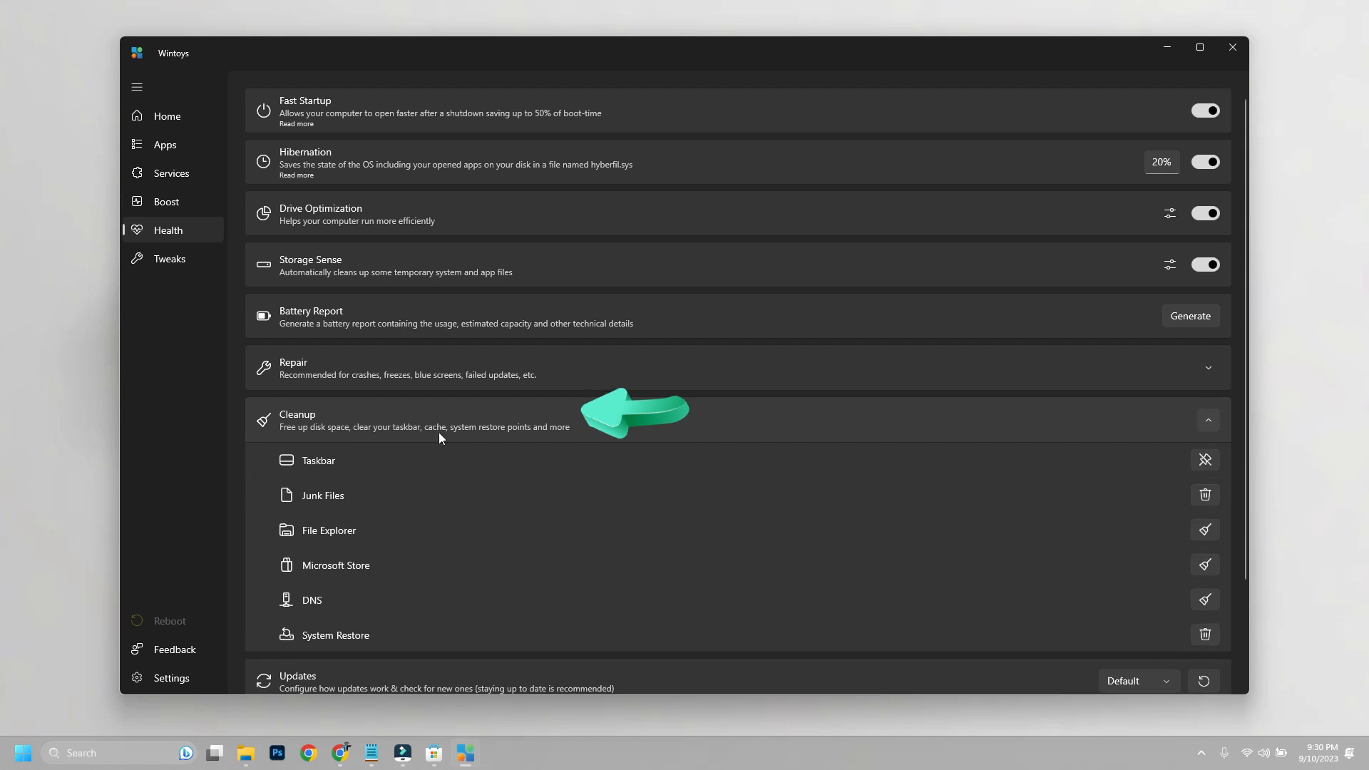
{"action": "left_click", "coordinate": [1205, 494]}
{"action": "left_click", "coordinate": [599, 289]}
{"action": "left_click", "coordinate": [639, 496]}
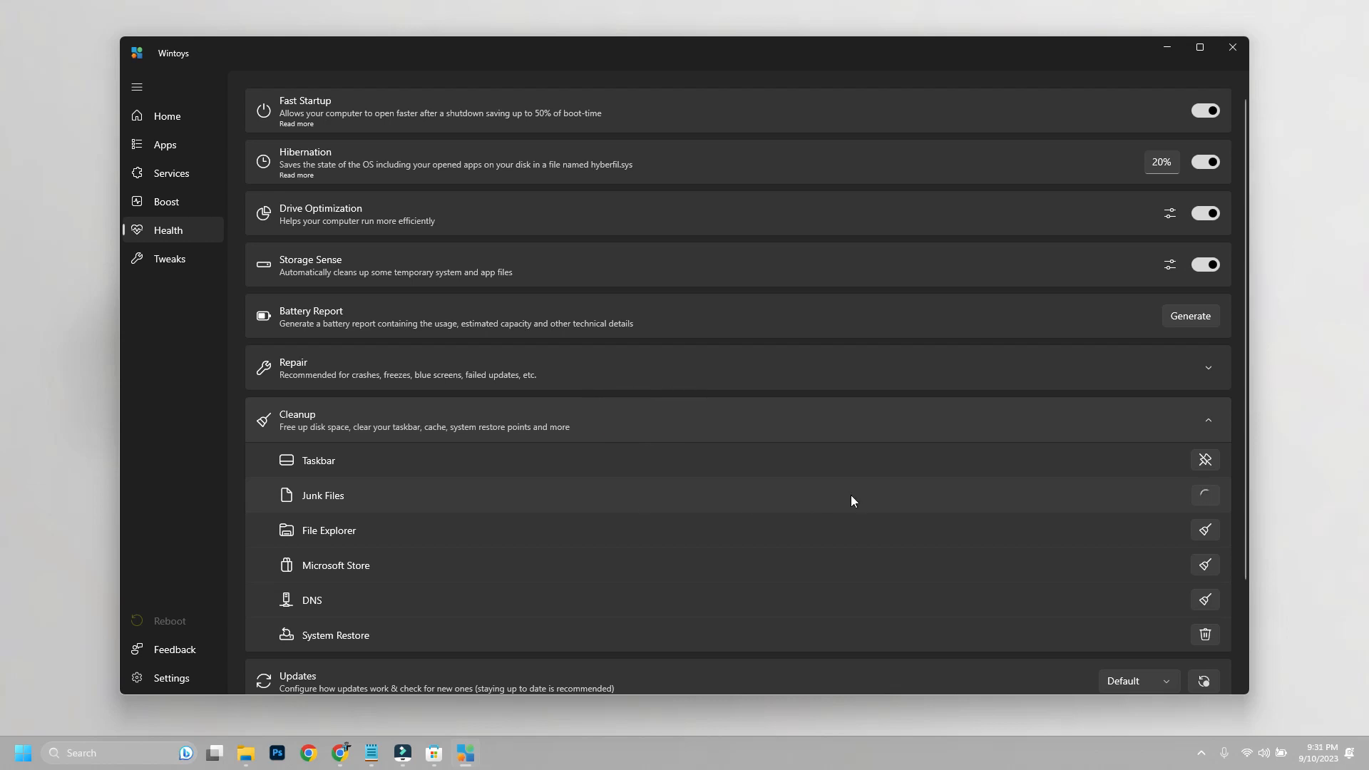
{"action": "scroll", "coordinate": [949, 477], "scroll_direction": "down", "scroll_amount": 1}
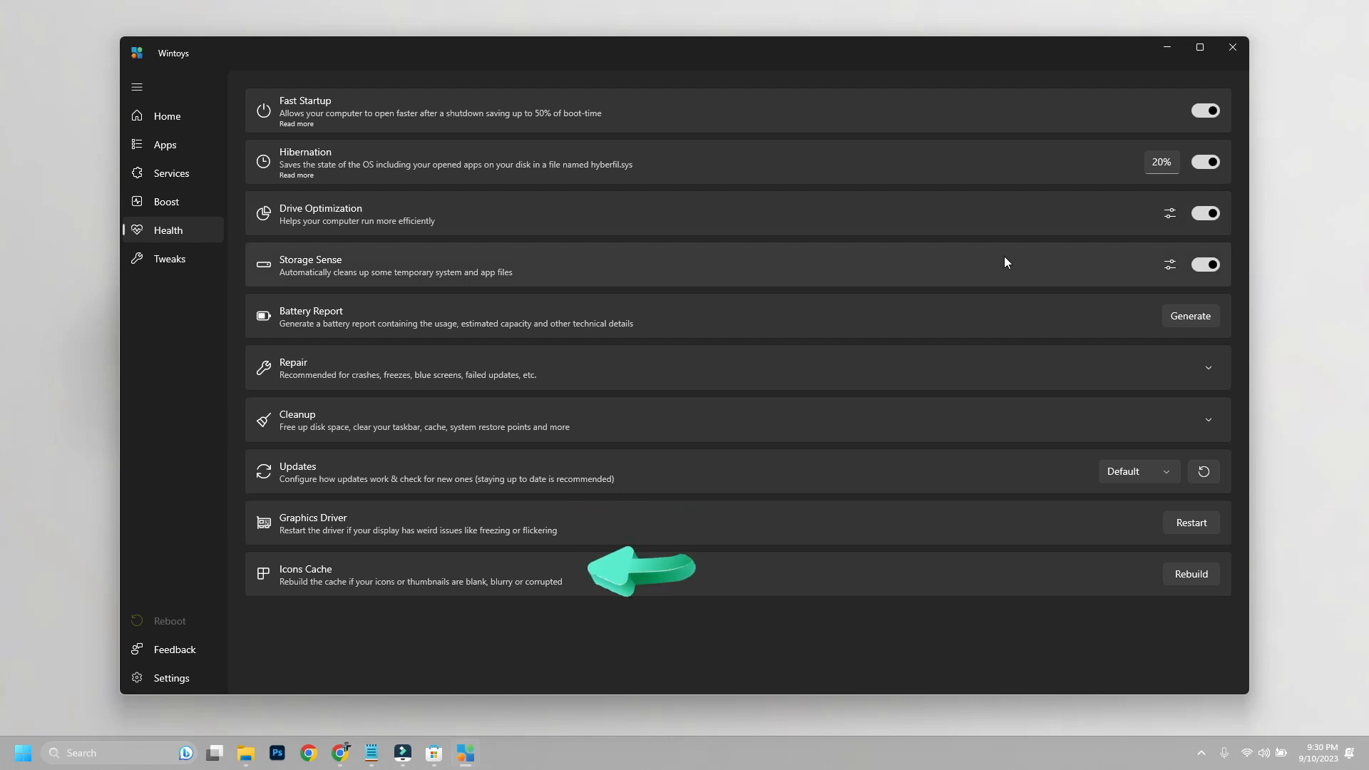
Examine the Desktop and Start Menu settings on the Tweaks page, collapsing each section after viewing
{"action": "left_click", "coordinate": [182, 259]}
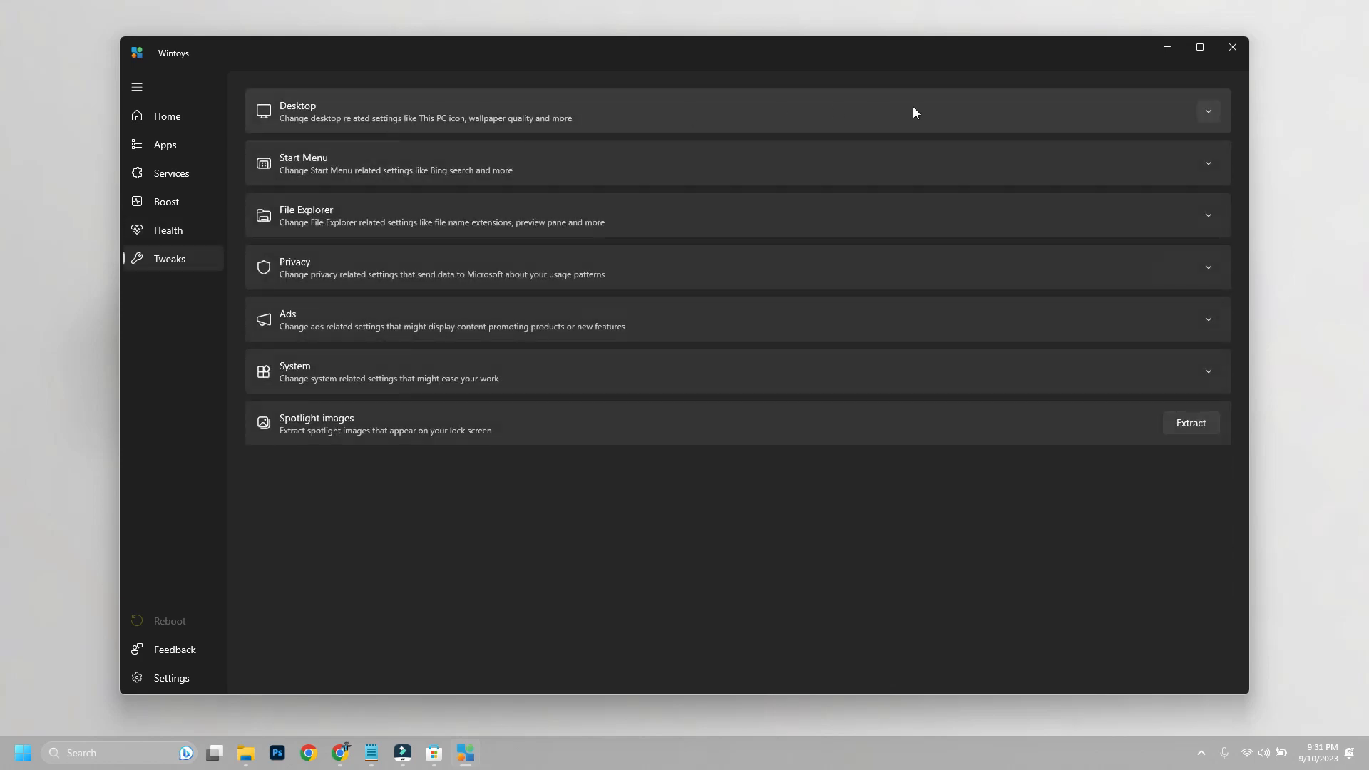
{"action": "left_click", "coordinate": [1203, 113]}
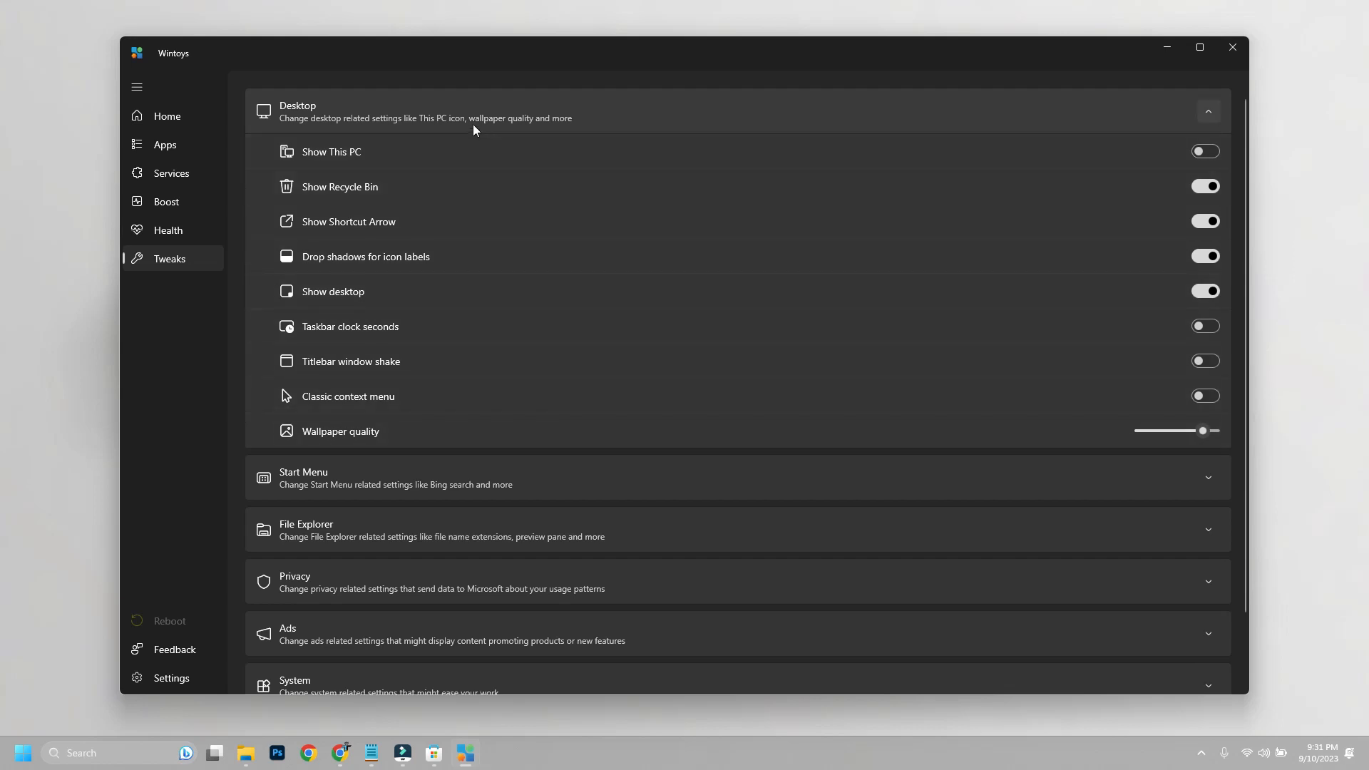
{"action": "left_click", "coordinate": [1205, 110]}
{"action": "left_click", "coordinate": [1208, 164]}
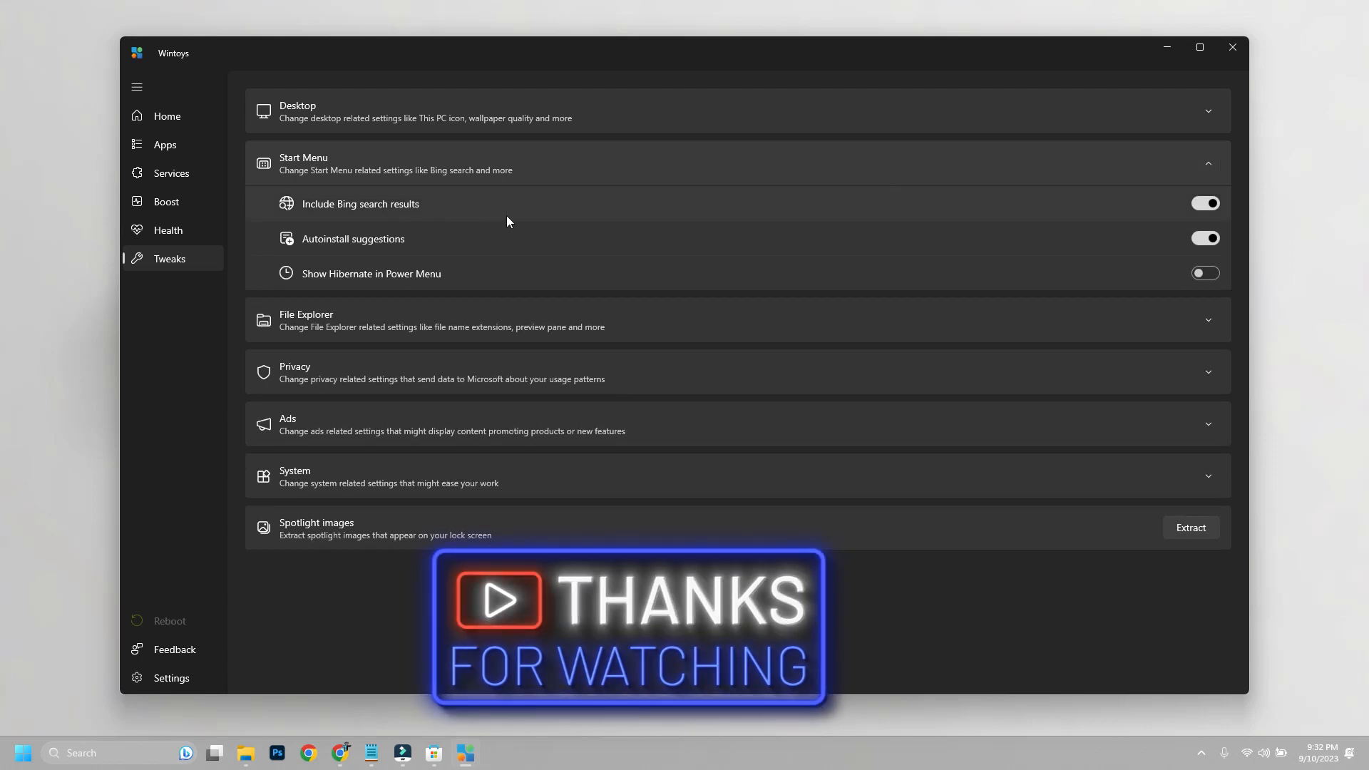
{"action": "left_click", "coordinate": [1208, 172]}
Examine the File Explorer and Privacy tweak settings, collapsing each section after viewing
{"action": "left_click", "coordinate": [1208, 214]}
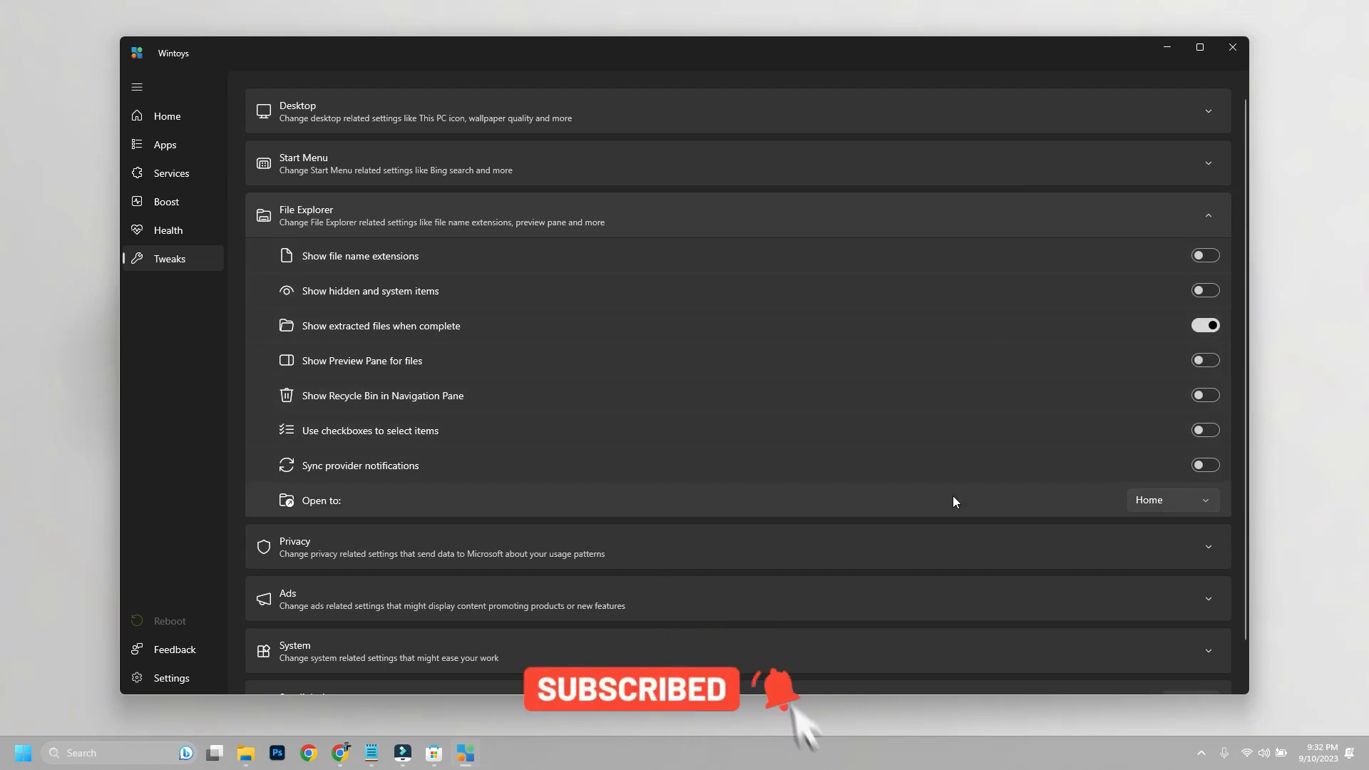
{"action": "left_click", "coordinate": [1205, 215]}
{"action": "left_click", "coordinate": [1207, 269]}
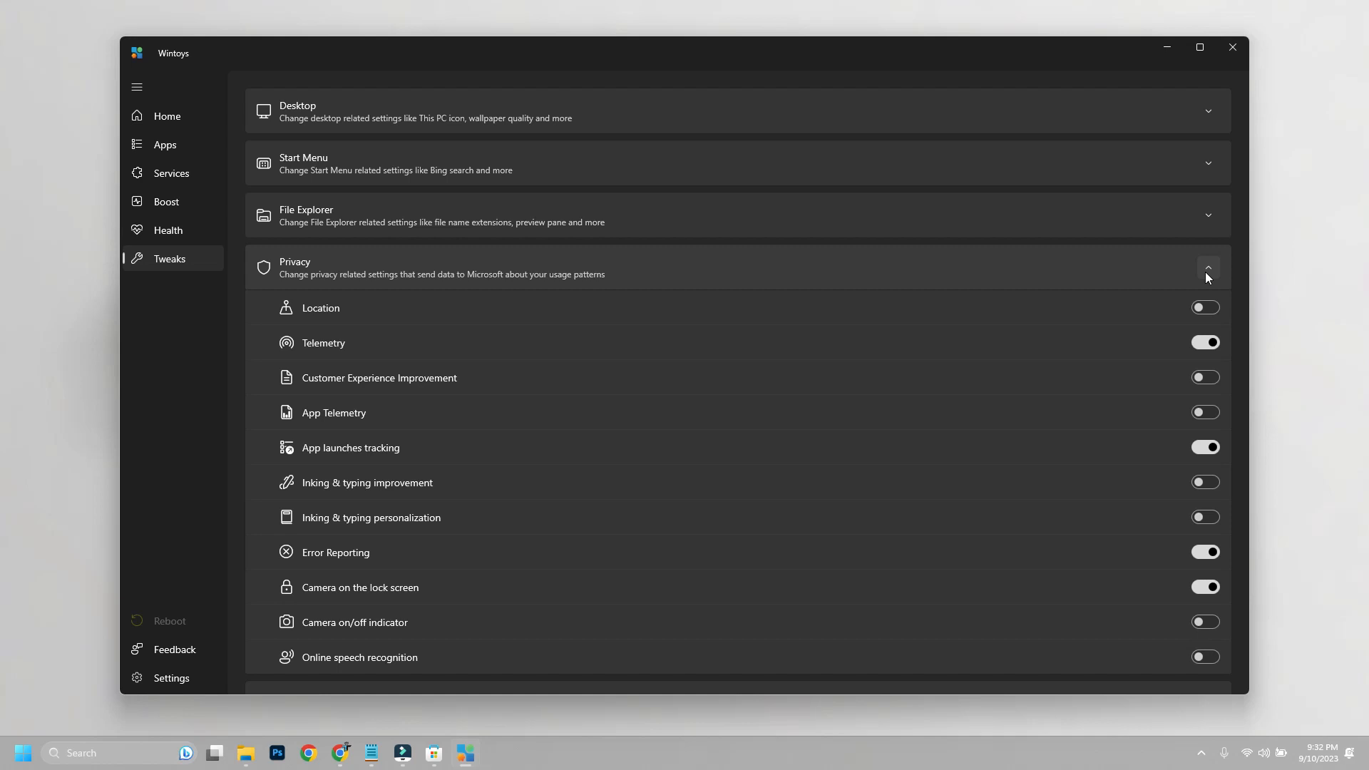
{"action": "left_click", "coordinate": [1208, 269]}
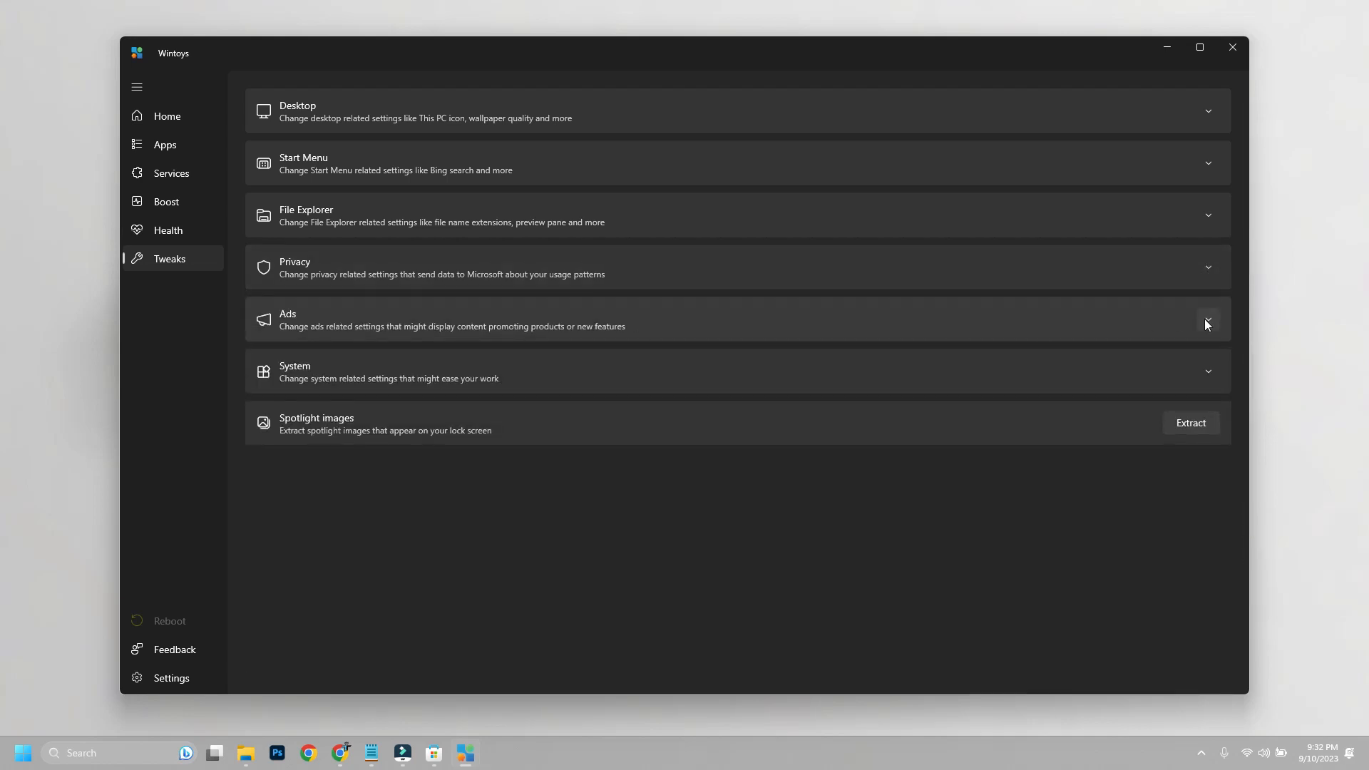
Examine the Ads tweak settings, then expand the System section to view its options
{"action": "left_click", "coordinate": [1207, 322]}
{"action": "left_click", "coordinate": [1207, 323]}
{"action": "left_click", "coordinate": [1206, 373]}
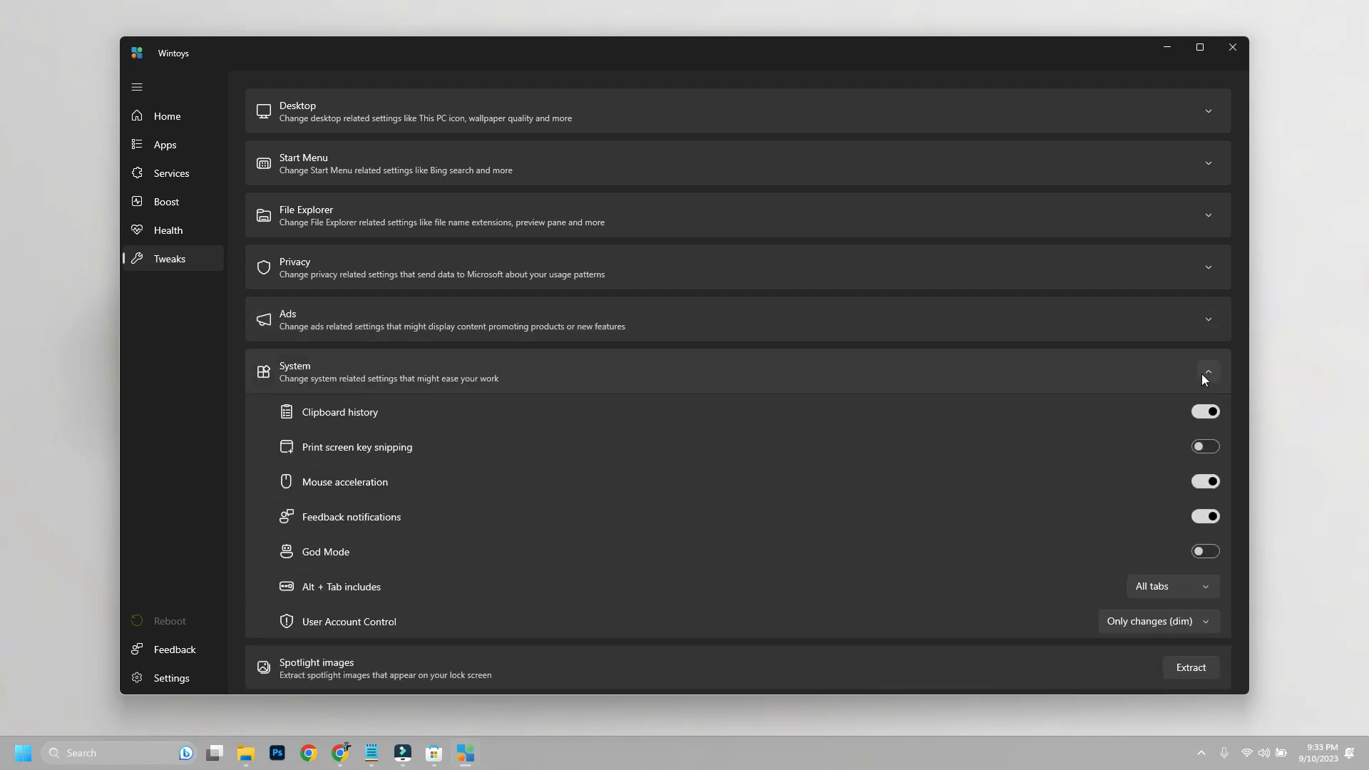